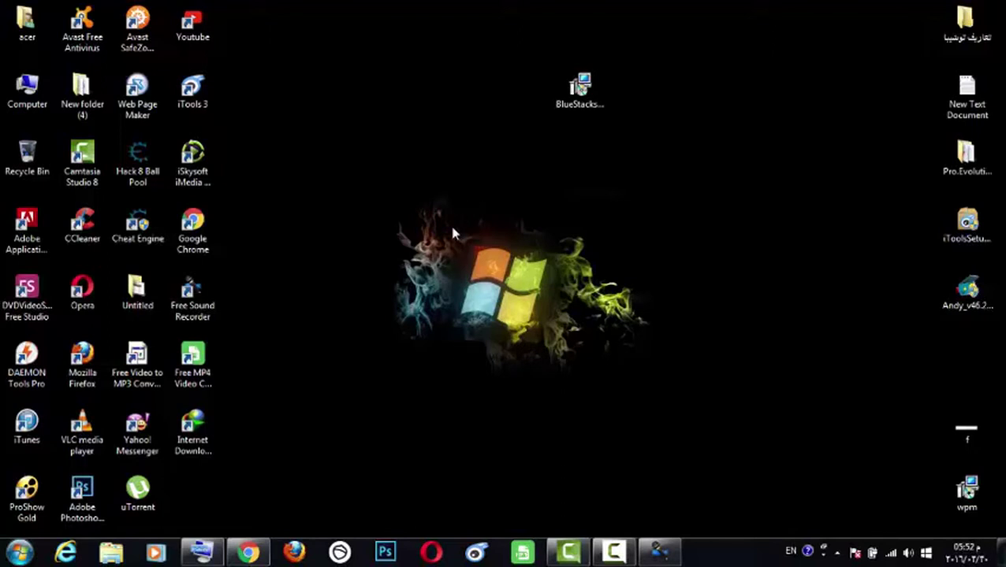
# Switch to Chrome and examine the bluestacks2016 blog post from its heading down to the download links
pyautogui.click(263, 551)
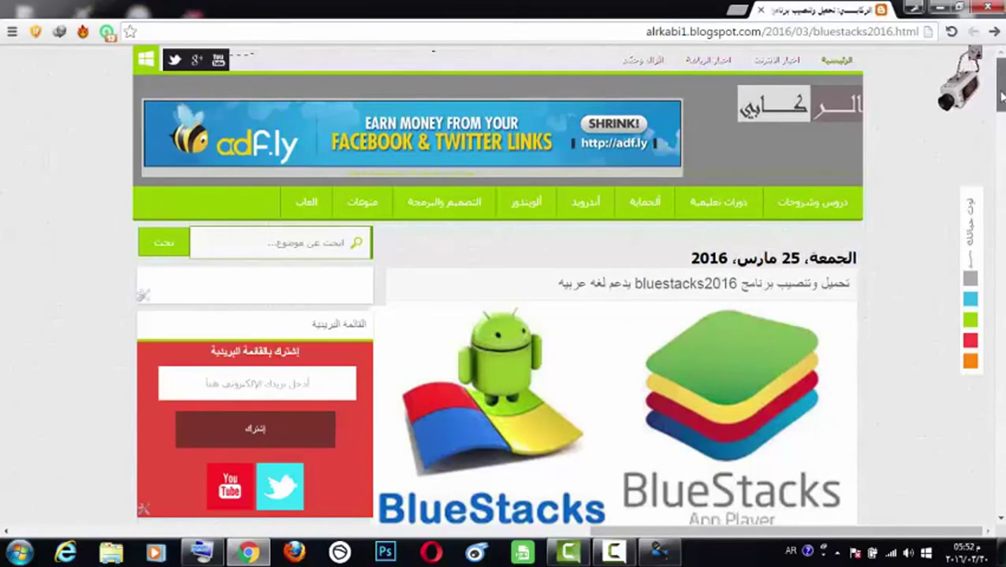
pyautogui.scroll(-3, 965, 80)
pyautogui.scroll(-4, 967, 78)
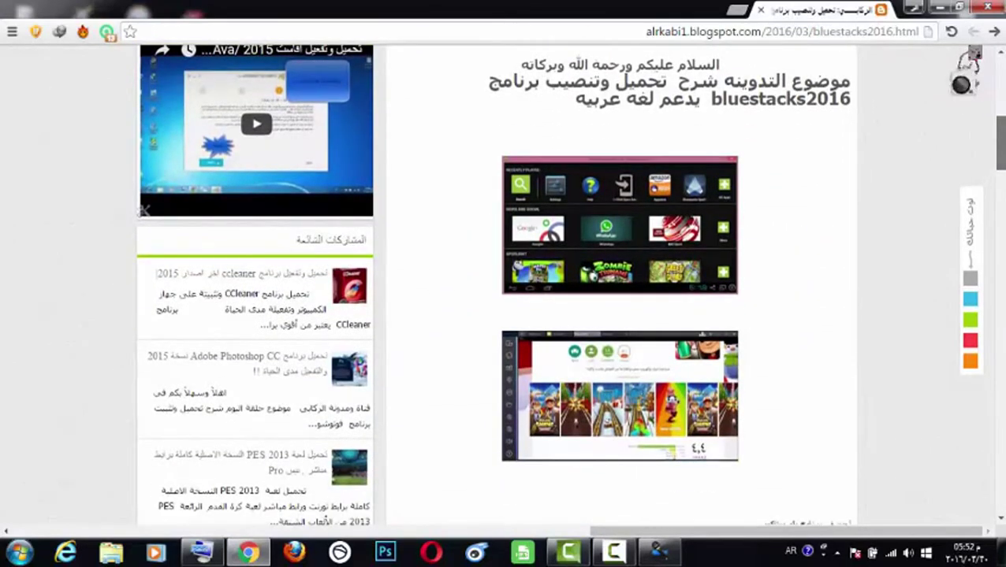
pyautogui.scroll(-1, 967, 78)
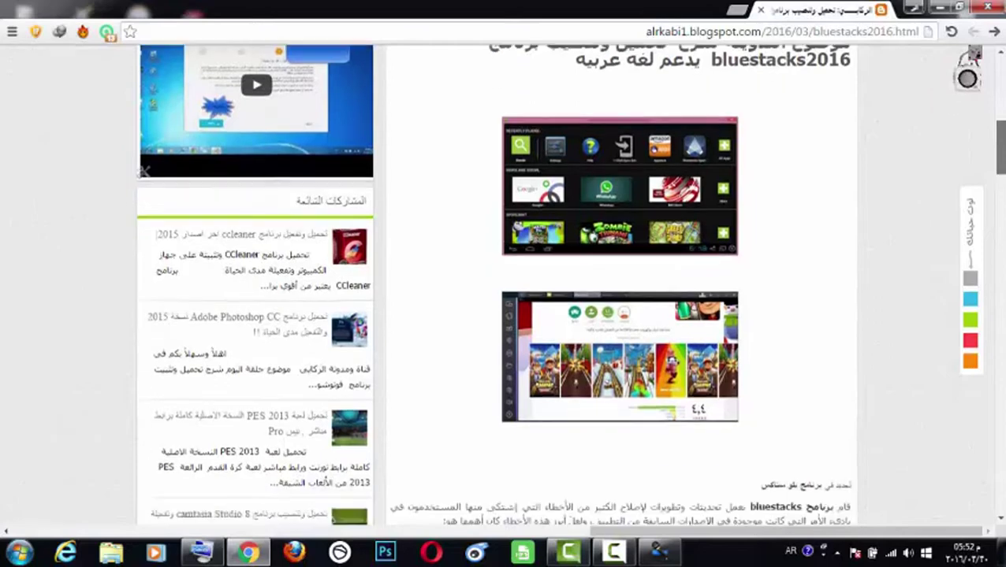
pyautogui.scroll(-3, 967, 78)
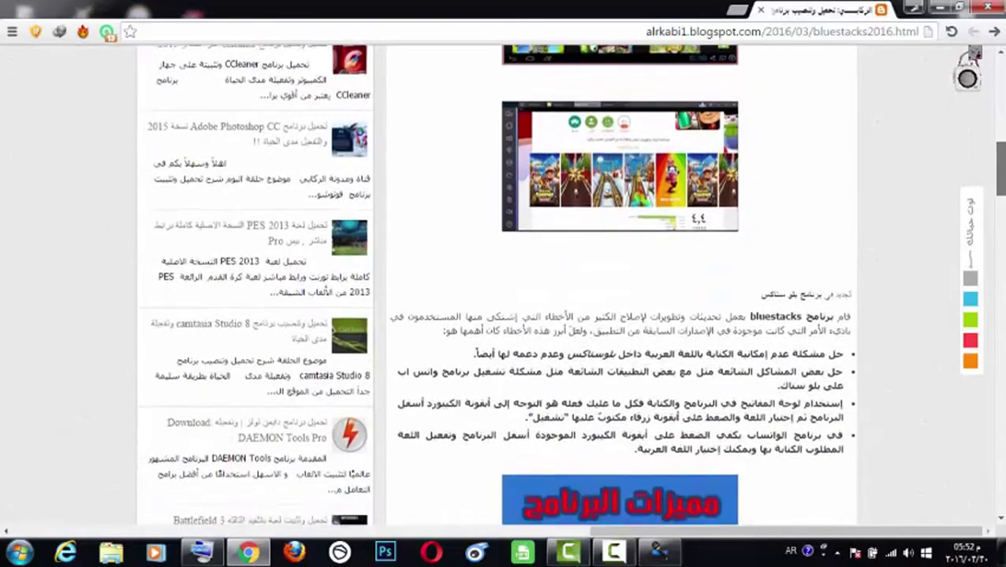
pyautogui.scroll(-2, 967, 78)
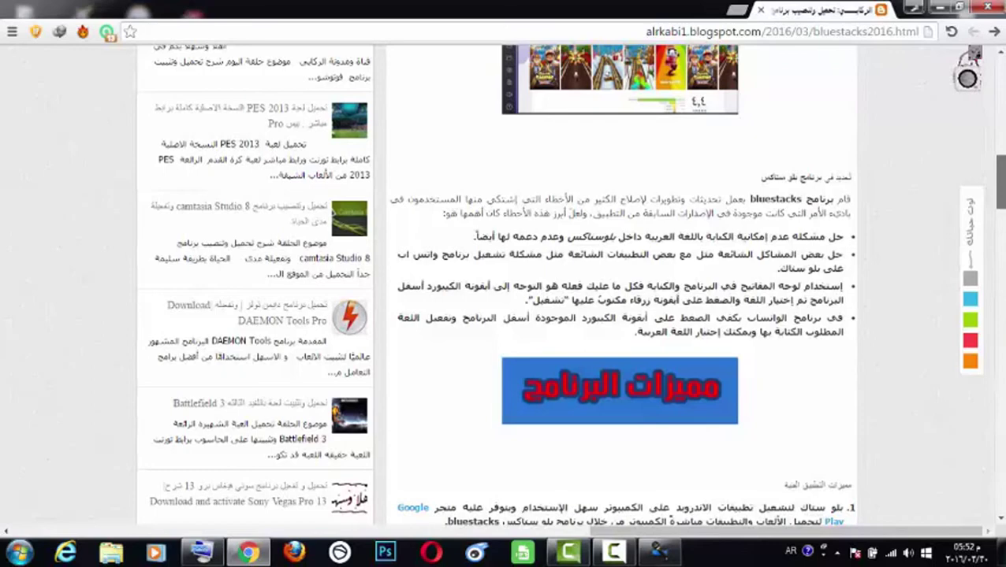
pyautogui.scroll(-3, 967, 78)
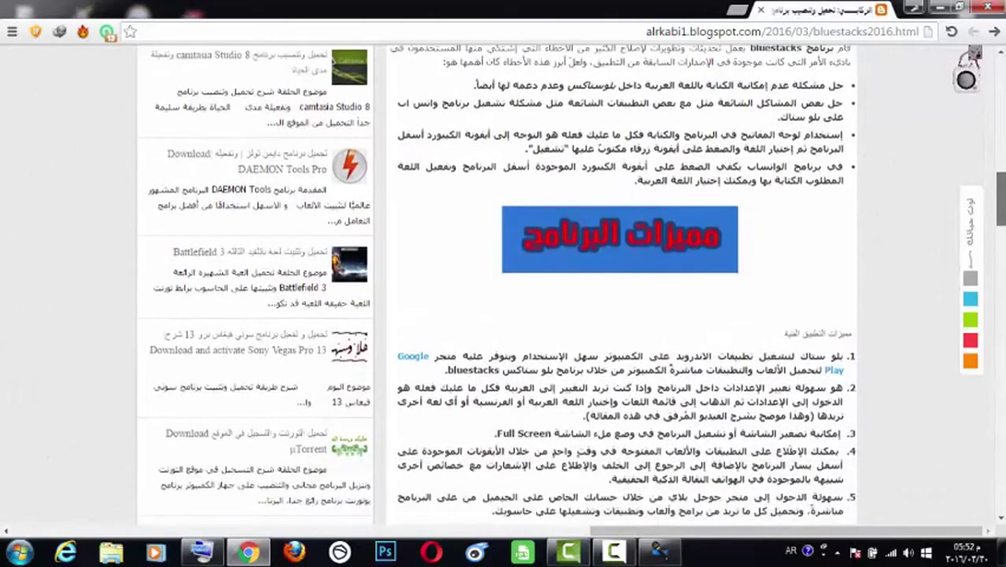
pyautogui.scroll(-3, 967, 78)
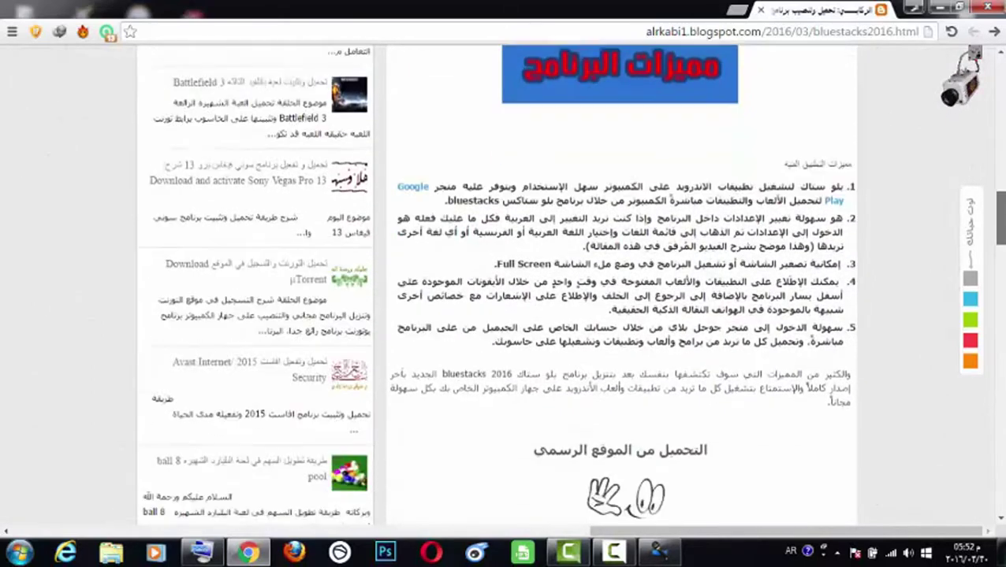
pyautogui.scroll(-3, 967, 78)
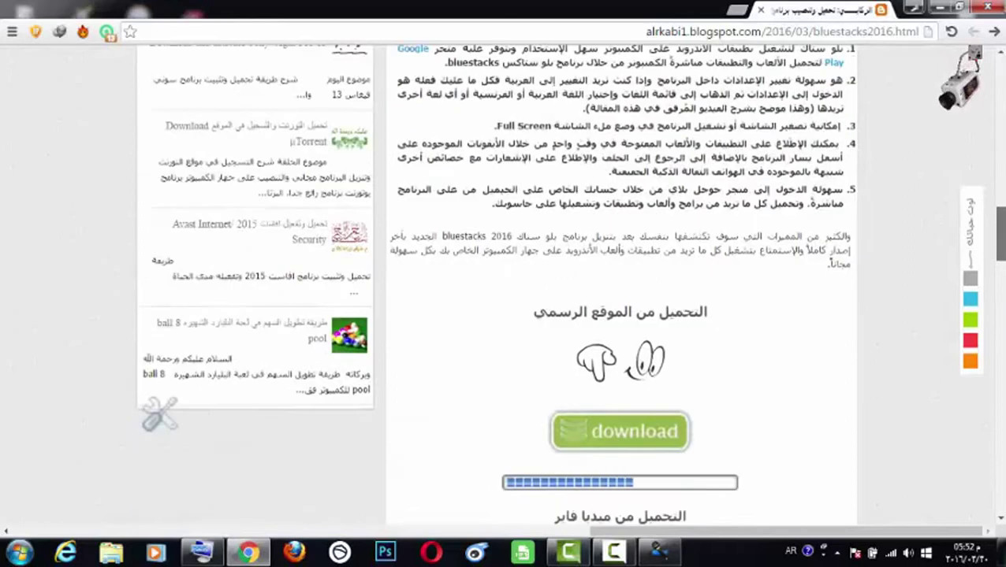
pyautogui.scroll(-1, 967, 78)
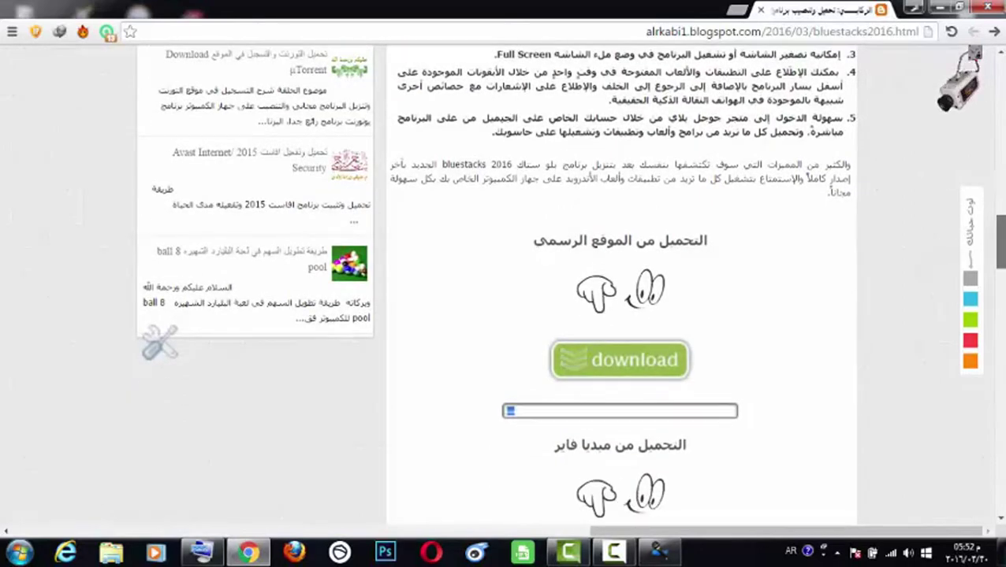
pyautogui.scroll(-1, 967, 78)
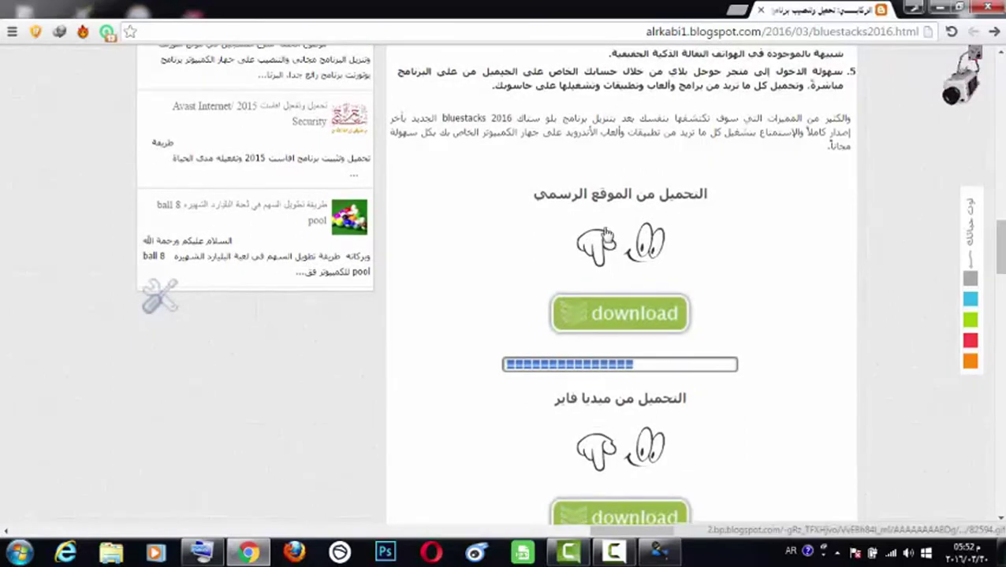
# Open the official BlueStacks site through the post's official download link, skipping the adf.ly advert and dismissing the Internet Download Manager warning
pyautogui.click(664, 311)
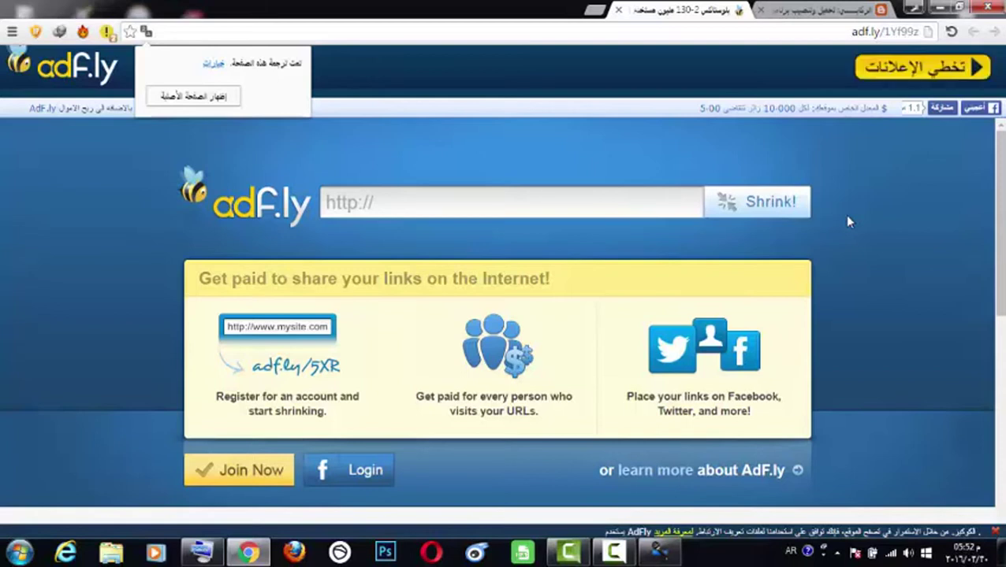
pyautogui.click(967, 69)
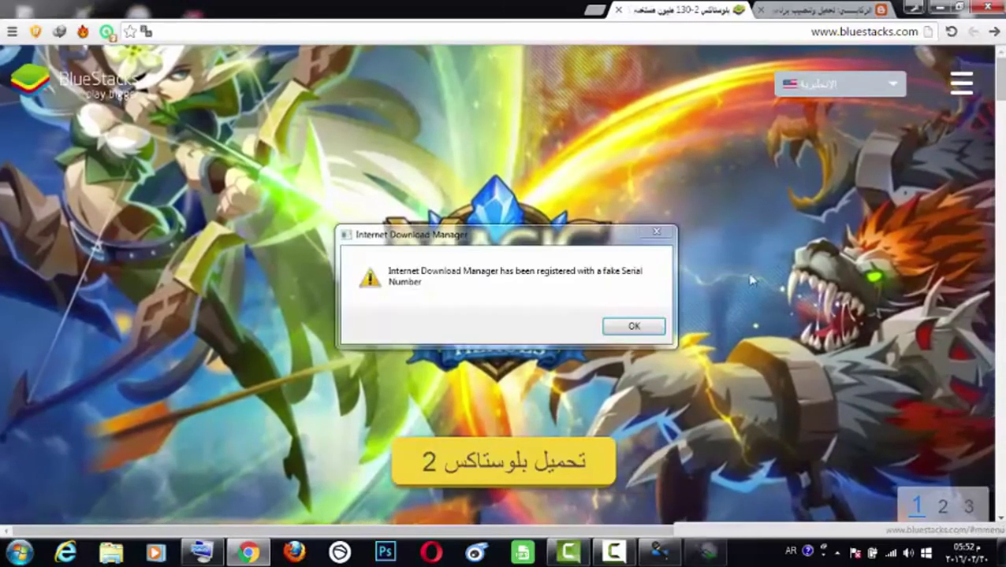
pyautogui.click(634, 325)
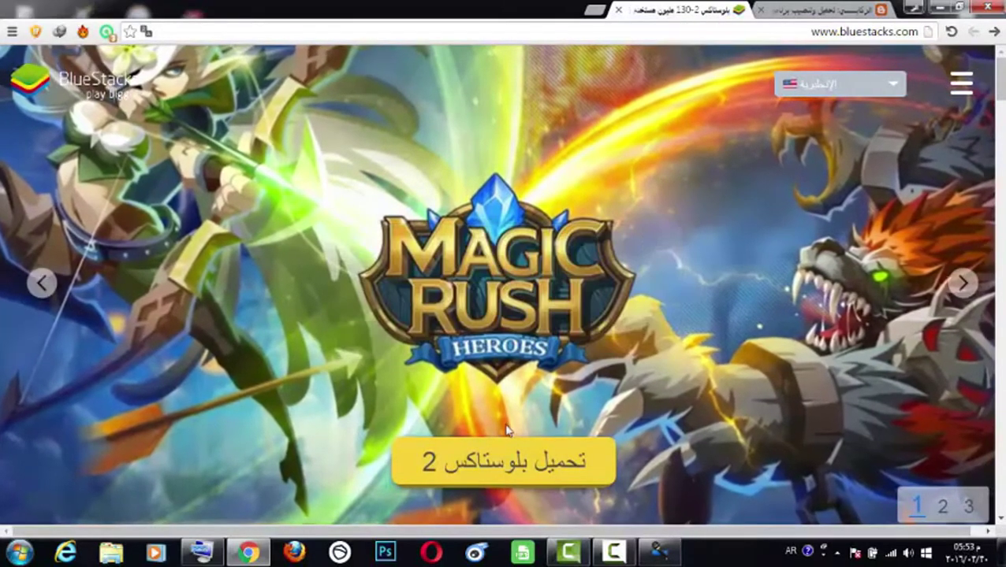
# Highlight the BlueStacks 2 download label on the official site for inspection and close that site's tab
pyautogui.tripleClick(532, 471)
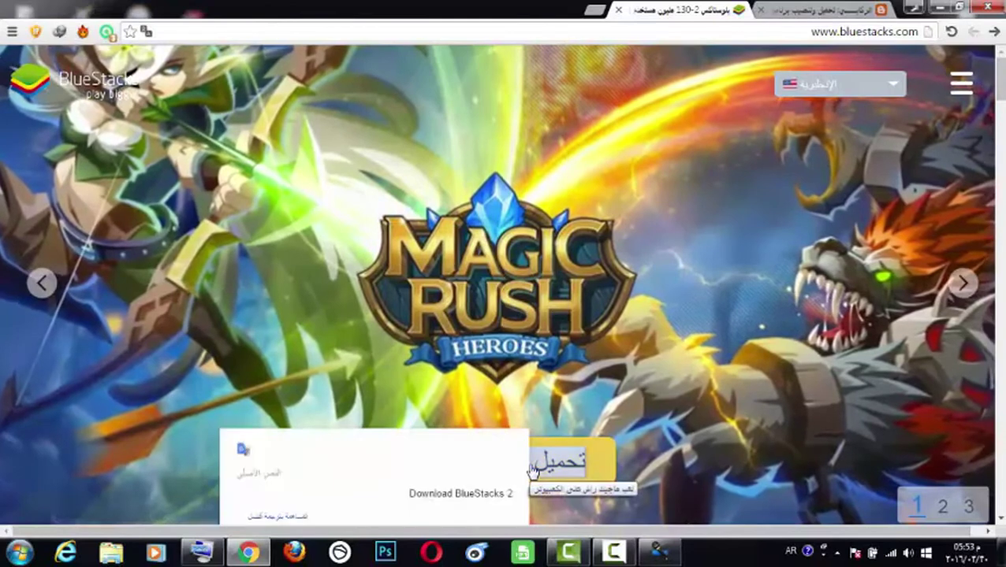
pyautogui.click(600, 471)
pyautogui.scroll(-1, 551, 441)
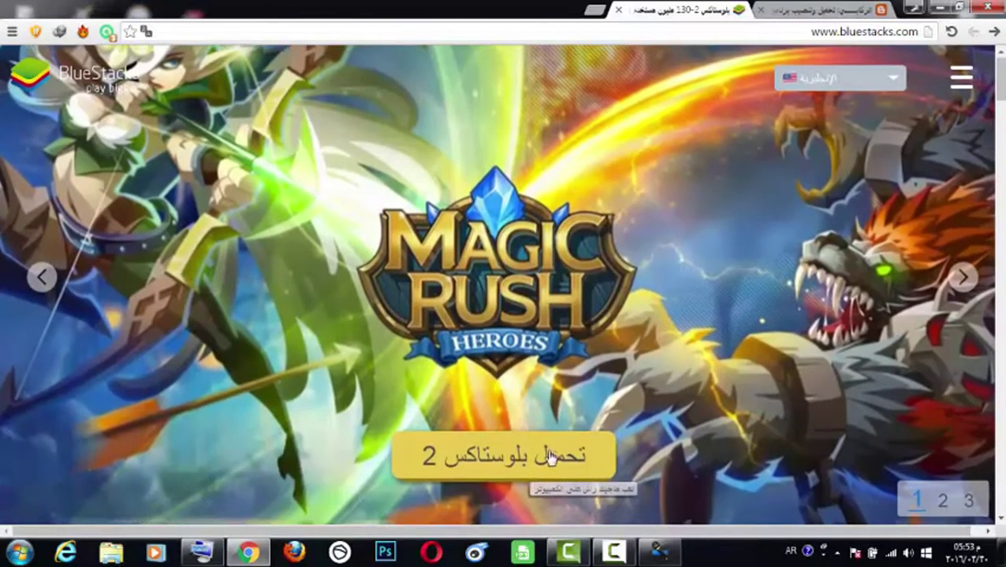
pyautogui.tripleClick(538, 407)
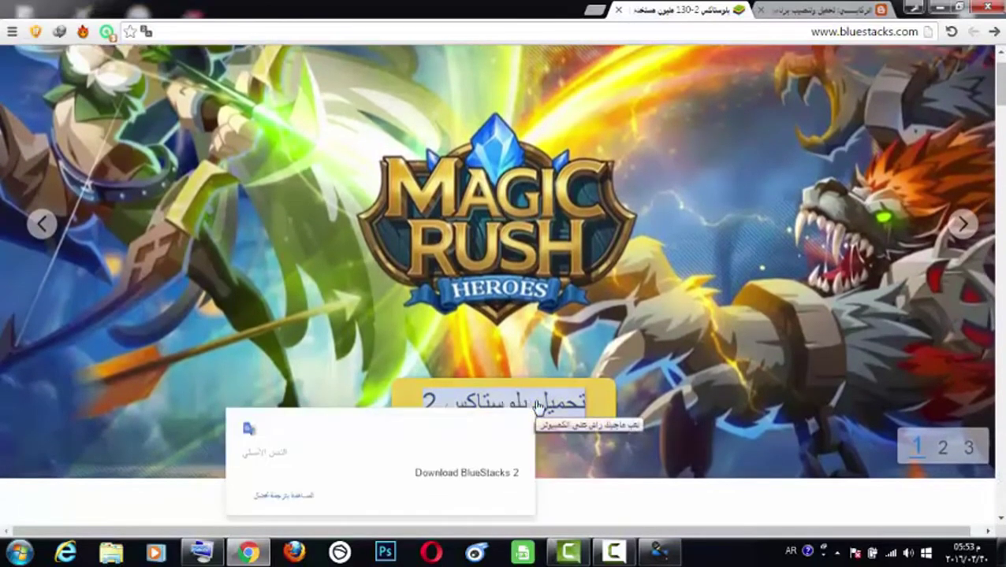
pyautogui.click(550, 418)
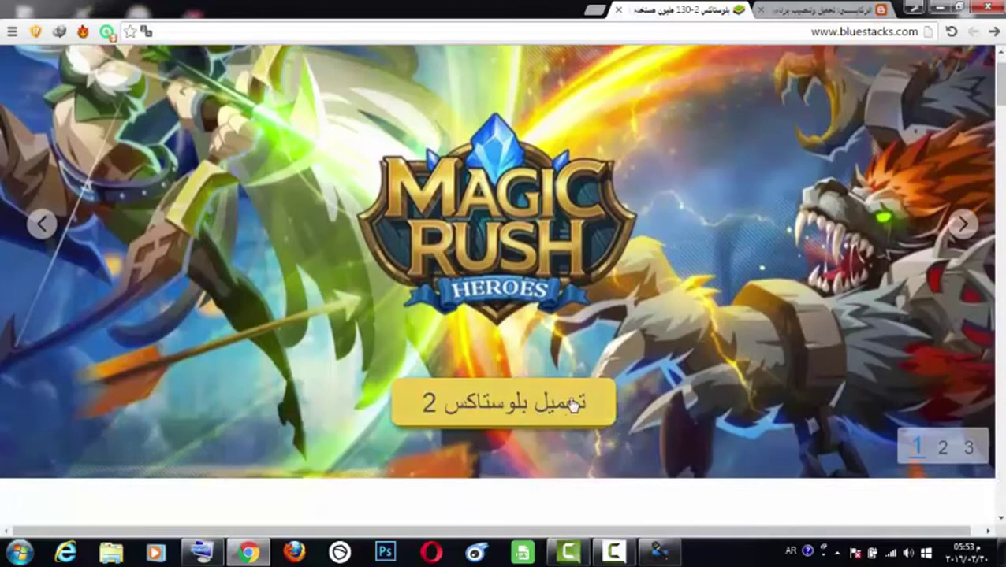
pyautogui.tripleClick(571, 404)
pyautogui.click(658, 154)
pyautogui.click(619, 11)
# Open the post's MediaFire download link for BlueStacks and skip the adf.ly advert
pyautogui.scroll(-4, 918, 170)
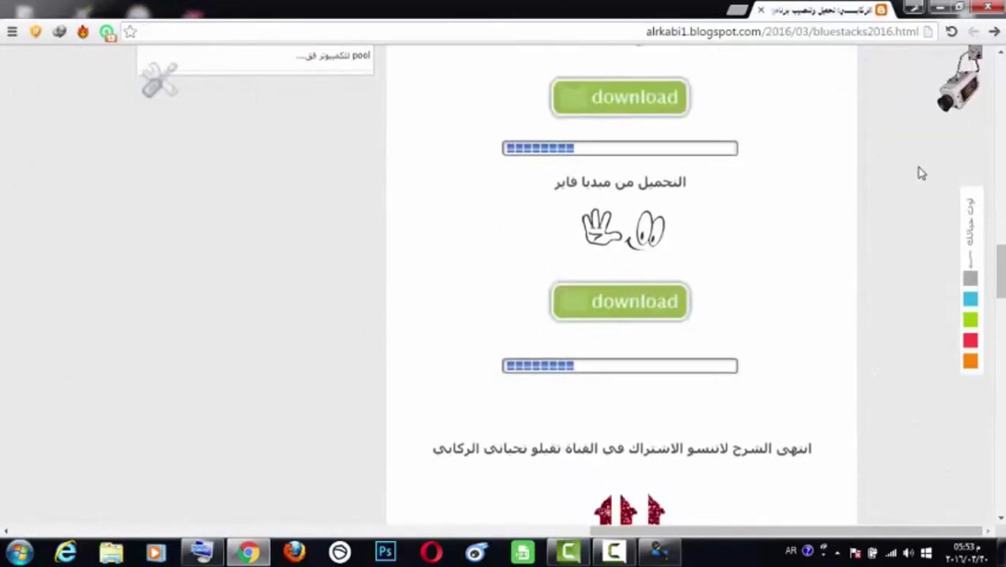
pyautogui.click(651, 222)
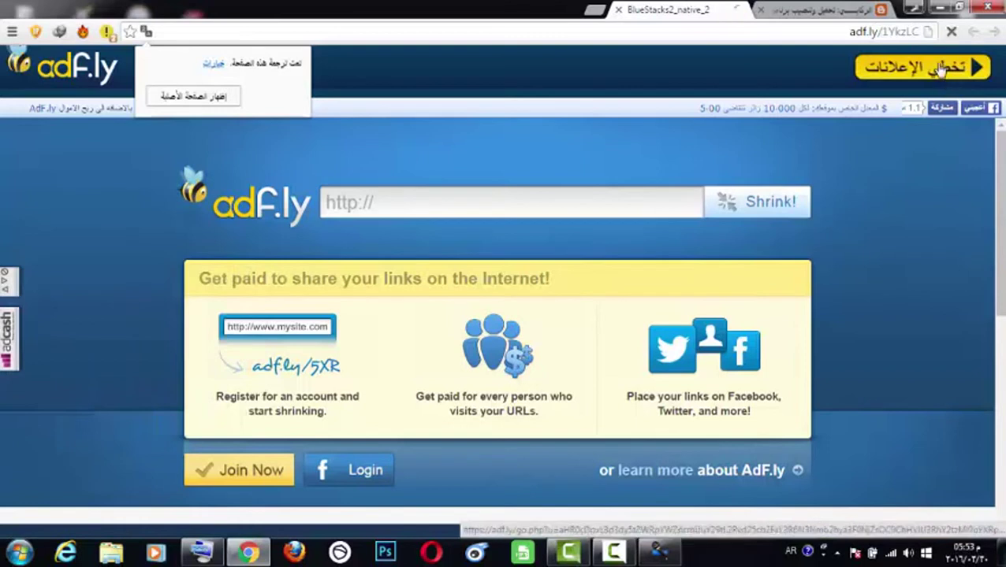
pyautogui.click(942, 69)
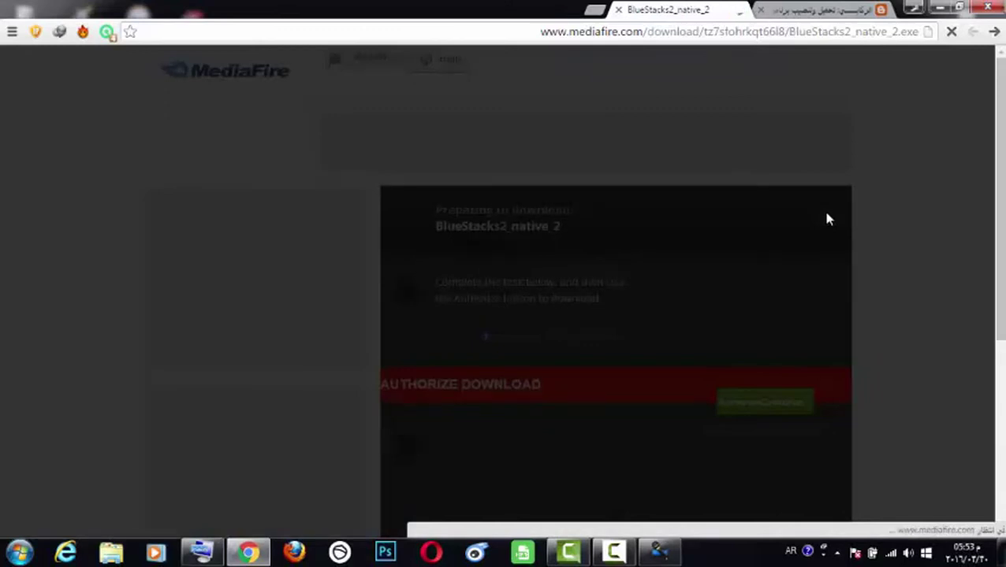
# Complete the reCAPTCHA on the MediaFire page by selecting the images that contain small trucks and verifying the selection
pyautogui.scroll(-3, 926, 193)
pyautogui.scroll(-1, 927, 200)
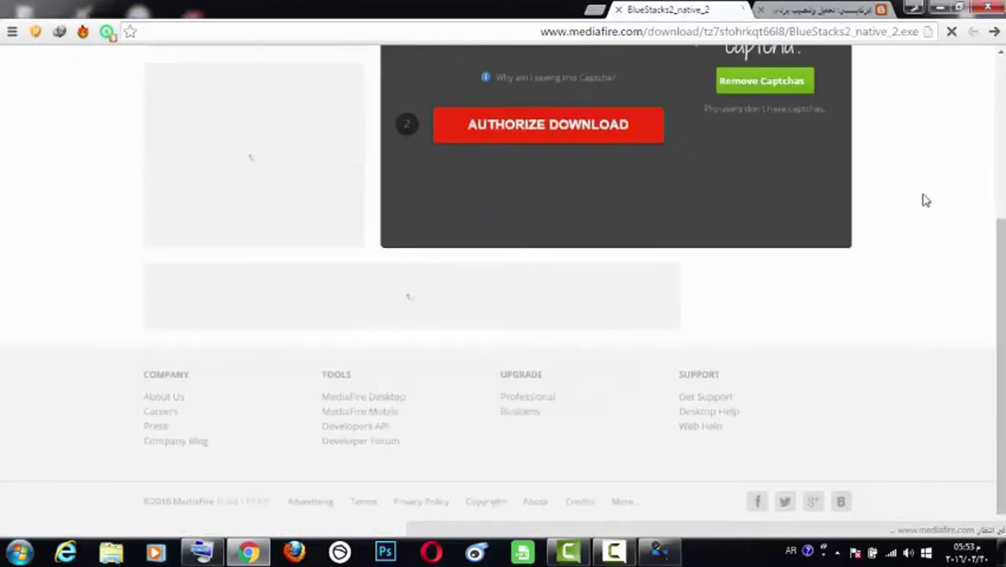
pyautogui.scroll(2, 924, 200)
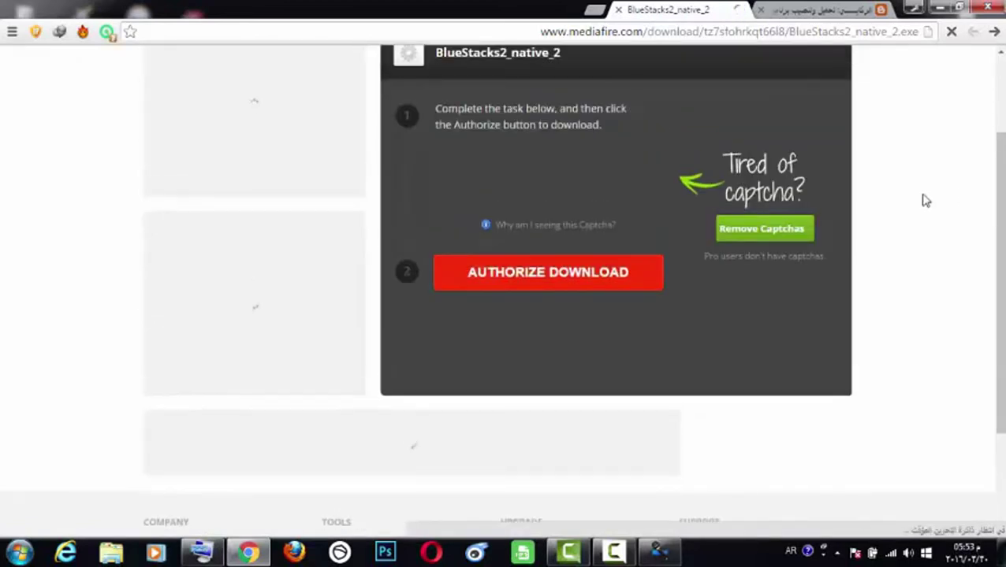
pyautogui.scroll(2, 926, 201)
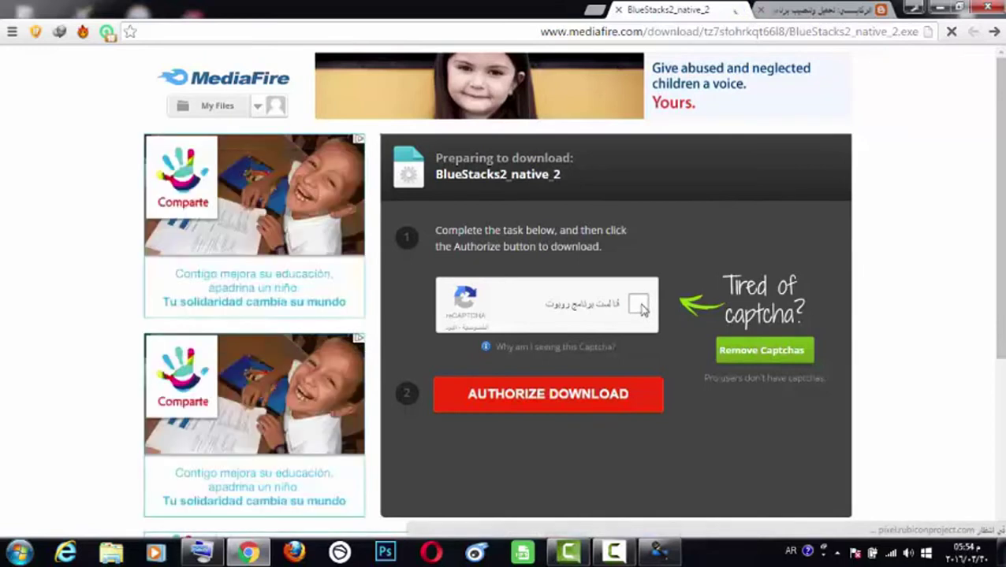
pyautogui.click(639, 307)
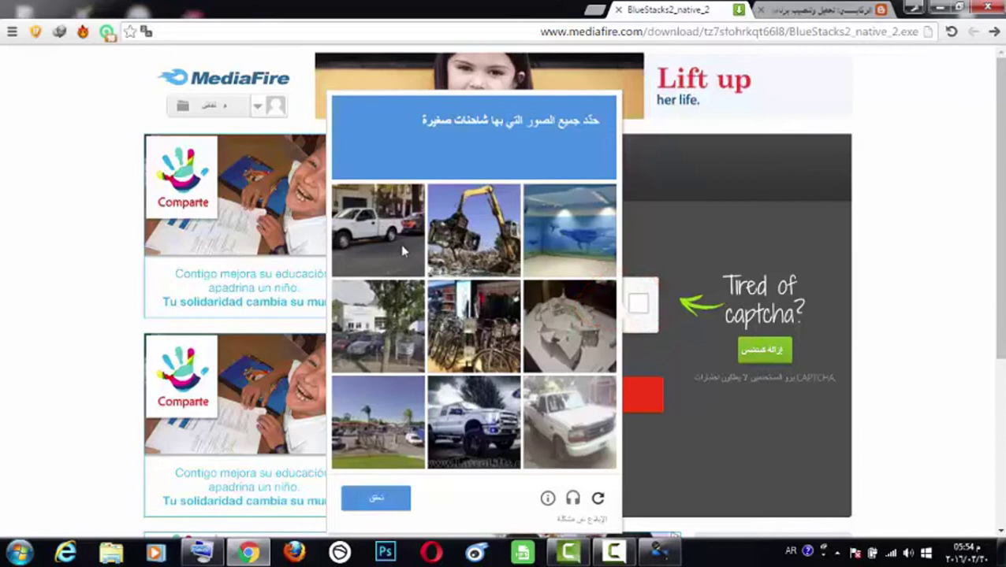
pyautogui.click(386, 258)
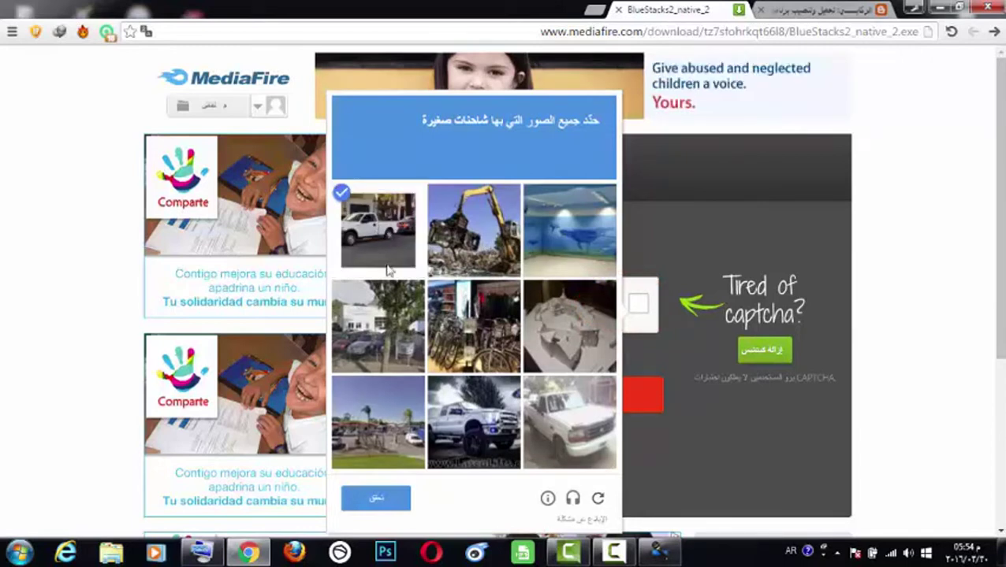
pyautogui.click(407, 345)
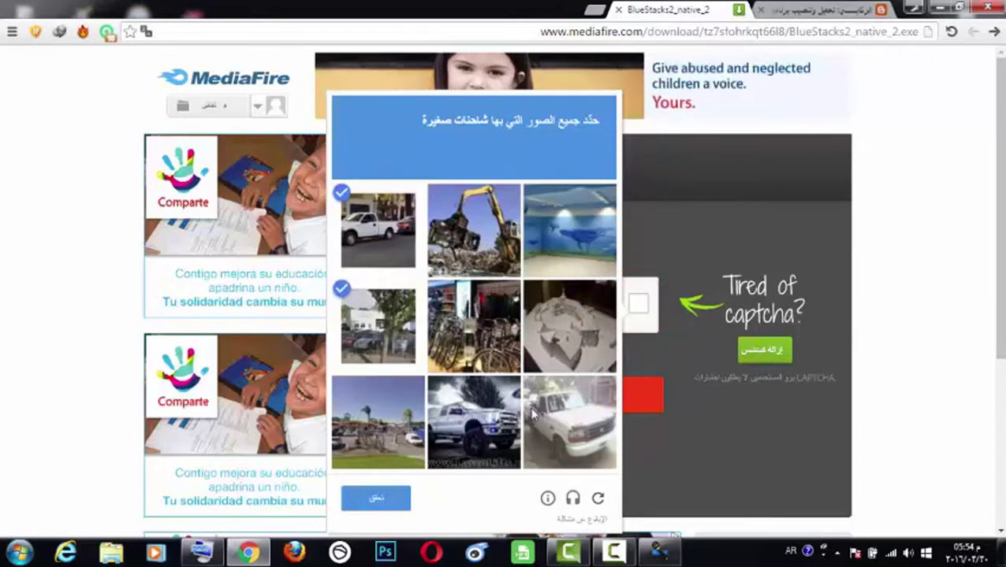
pyautogui.click(399, 323)
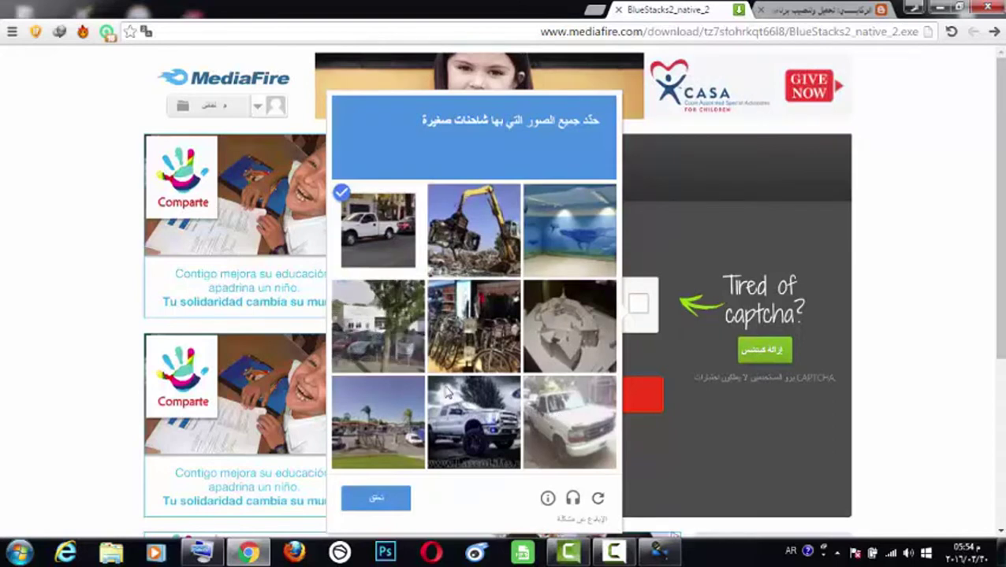
pyautogui.click(470, 428)
pyautogui.click(547, 429)
pyautogui.click(385, 500)
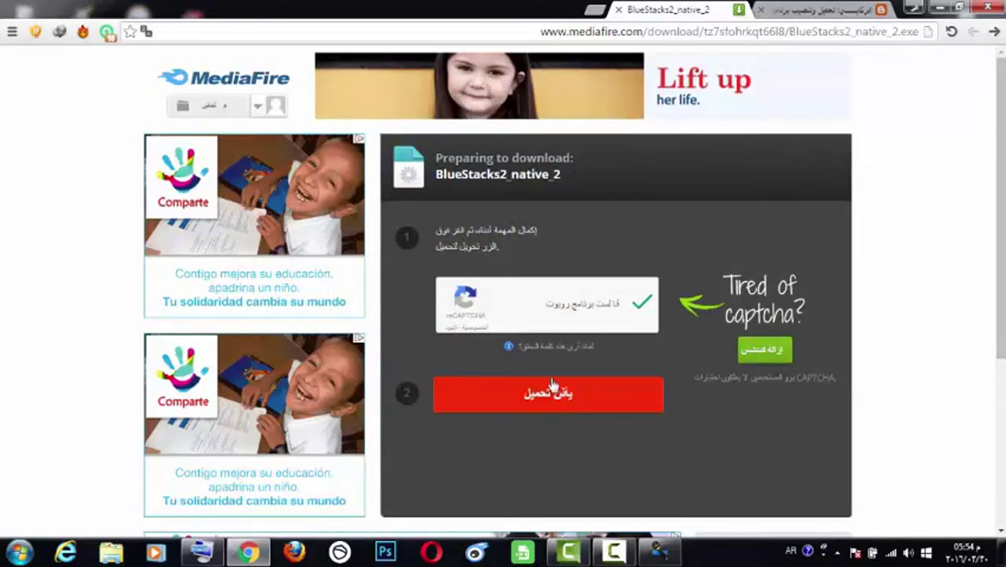
# Authorize and start the BlueStacks2_native_2.exe download on MediaFire, and close its tab
pyautogui.click(550, 404)
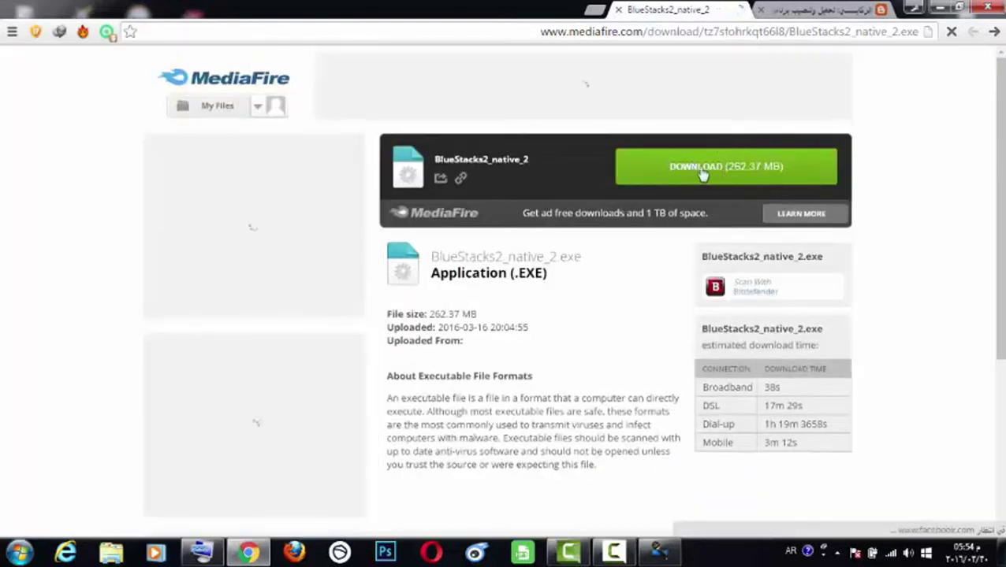
pyautogui.click(710, 170)
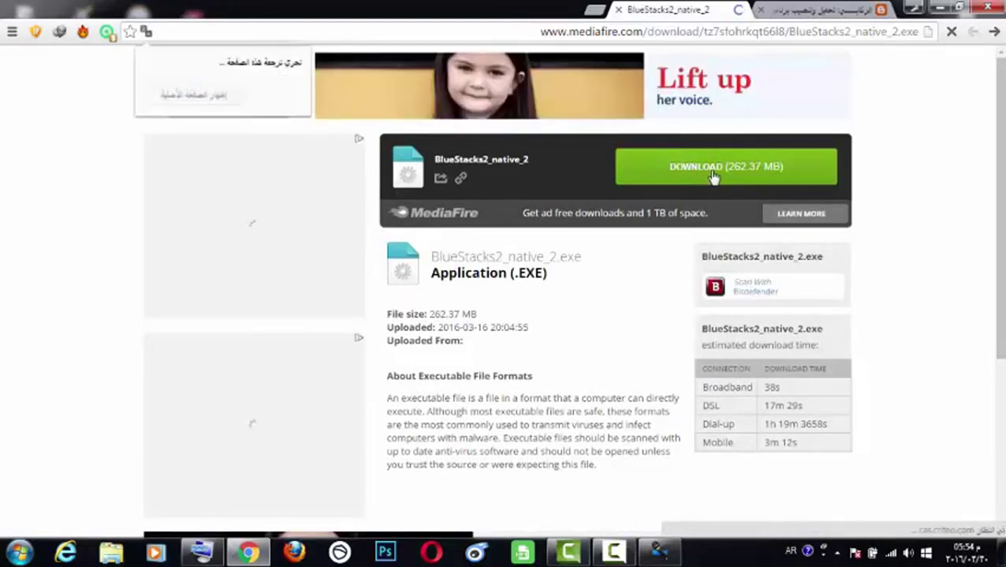
pyautogui.click(619, 9)
# Return to the desktop, move the BlueStacks2_native installer closer to the existing shortcut columns and run it
pyautogui.click(940, 9)
pyautogui.moveTo(599, 89); pyautogui.dragTo(463, 101)
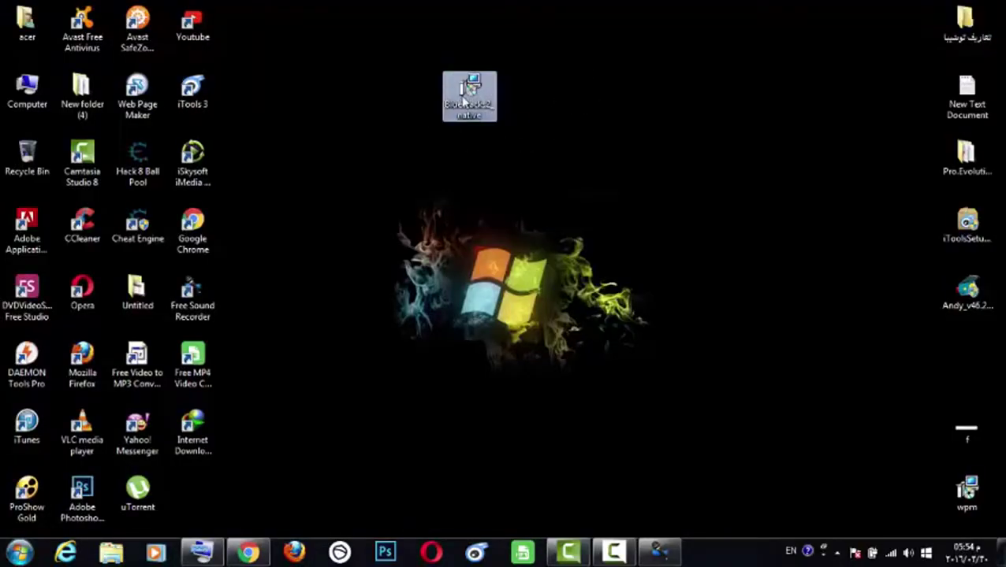
pyautogui.doubleClick(483, 93)
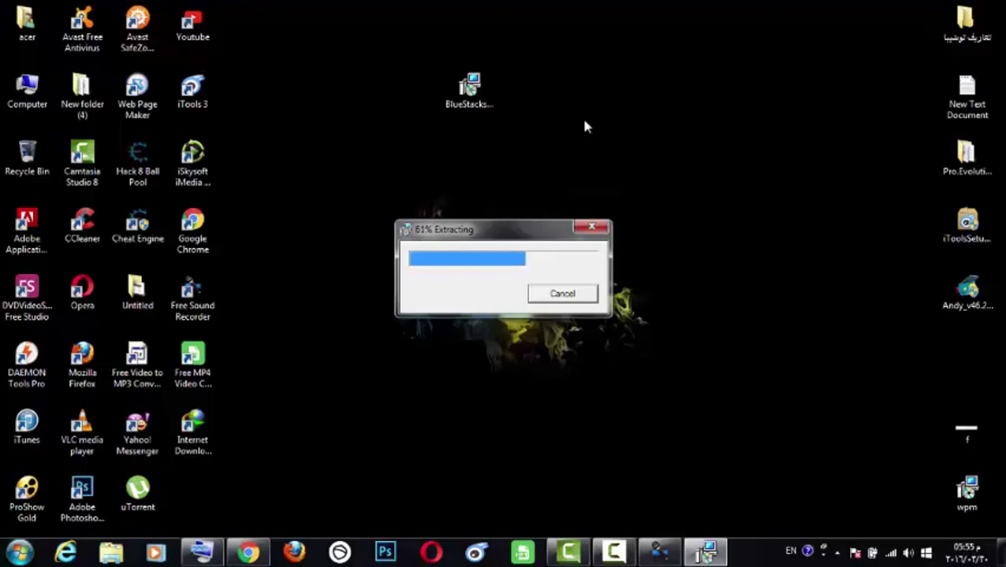
pyautogui.rightClick(678, 119)
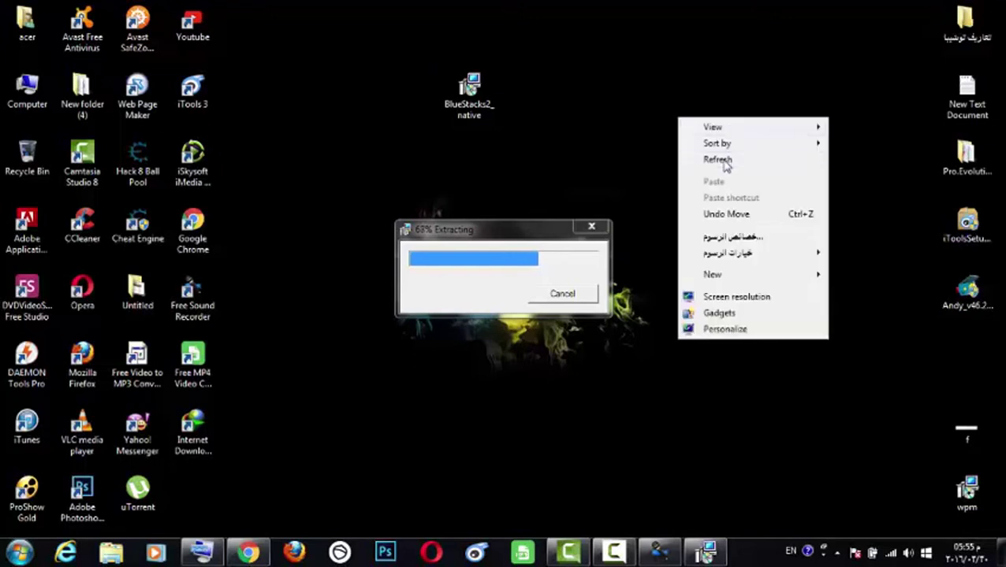
pyautogui.click(724, 161)
pyautogui.rightClick(684, 115)
pyautogui.click(725, 163)
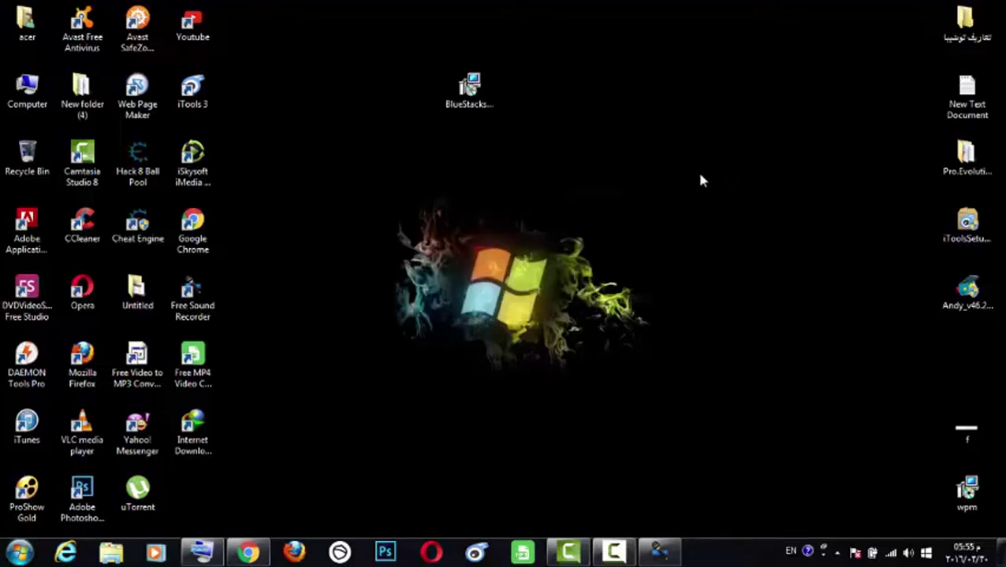
pyautogui.rightClick(682, 78)
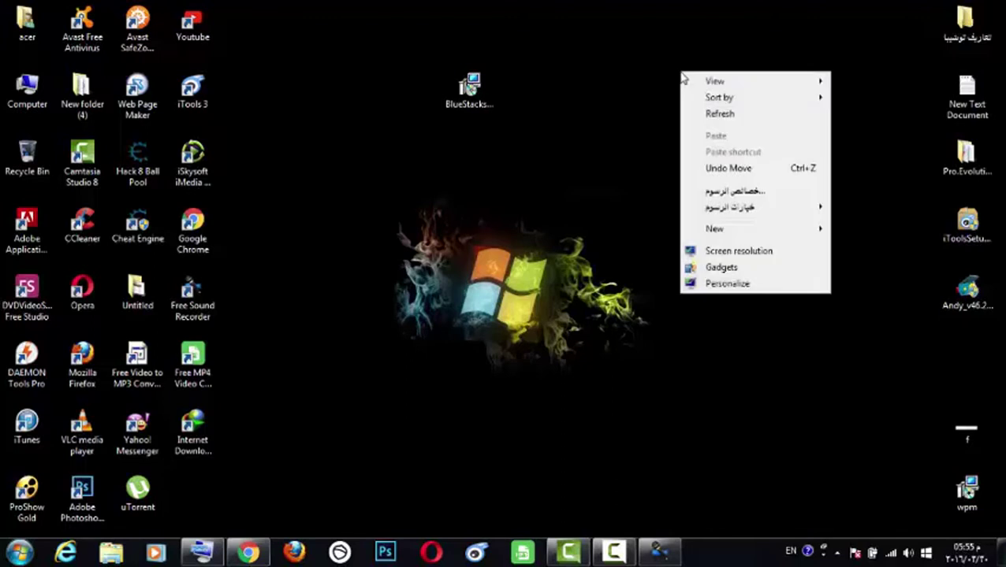
# Install BlueStacks with the data location C:\ProgramData and both App store access and Application Communications enabled
pyautogui.click(732, 120)
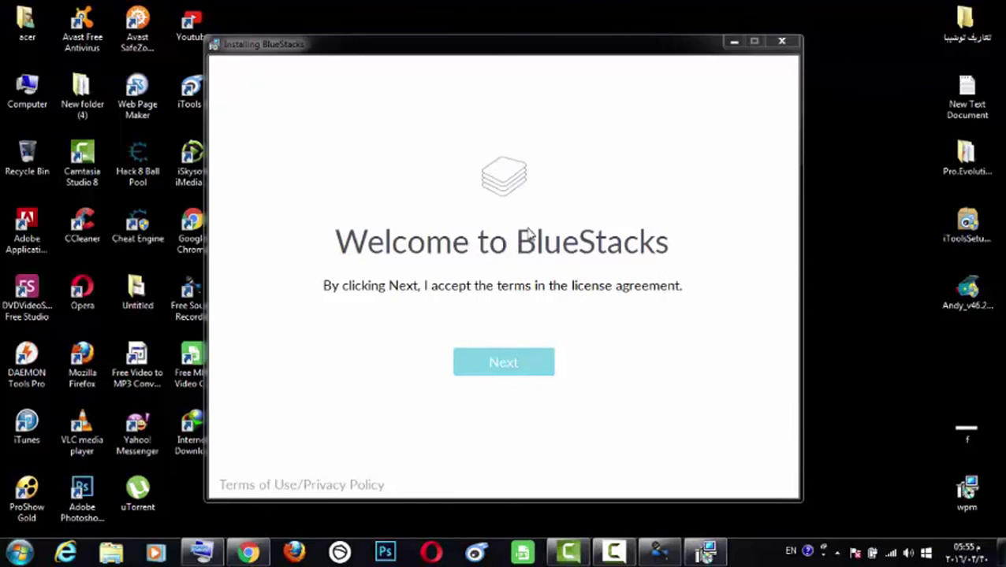
pyautogui.click(514, 361)
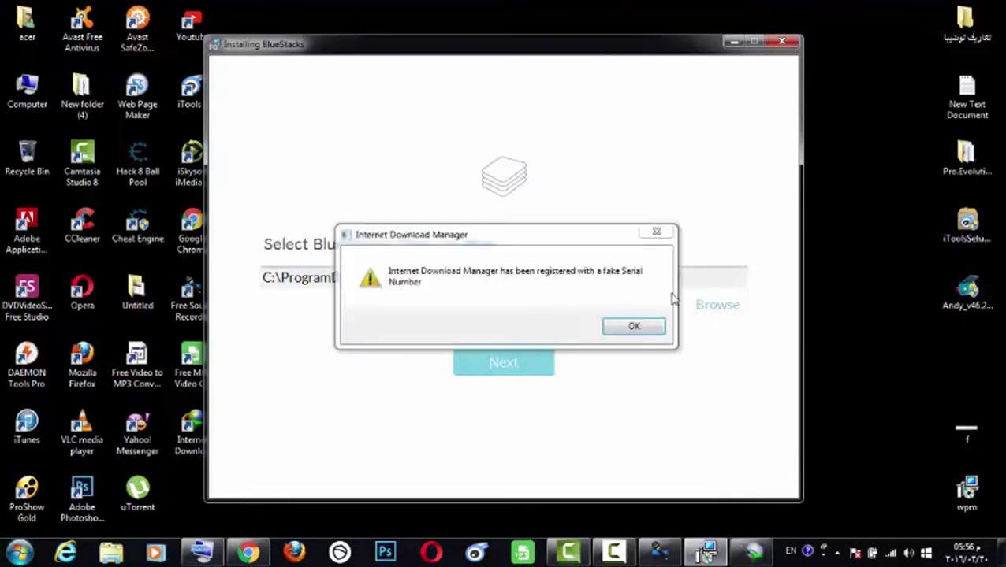
pyautogui.click(651, 231)
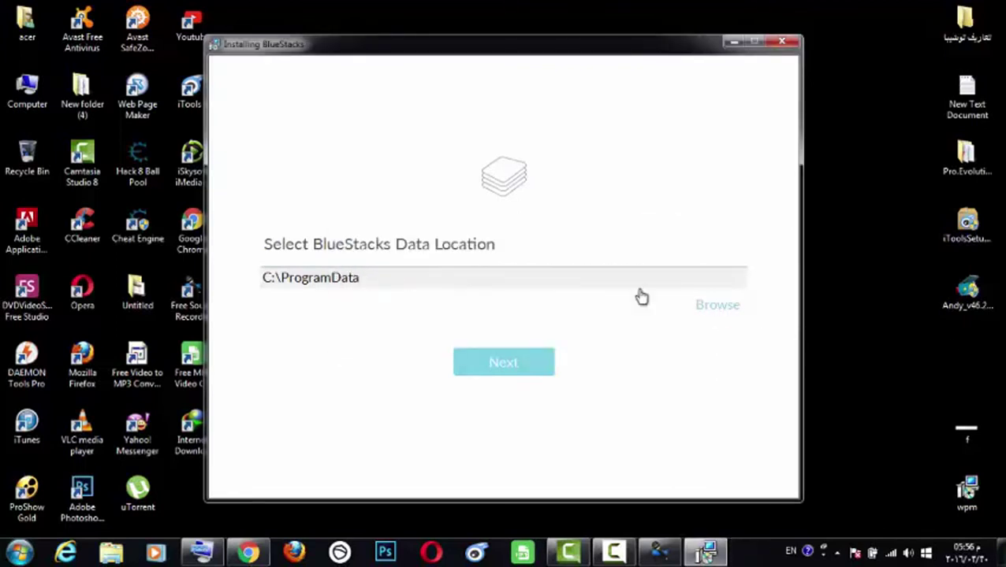
pyautogui.click(508, 364)
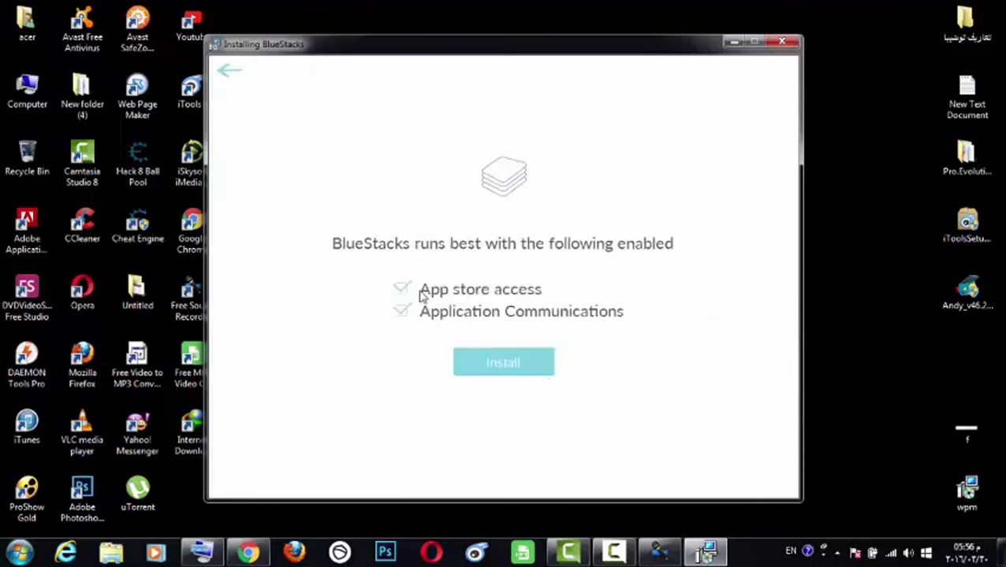
pyautogui.click(517, 364)
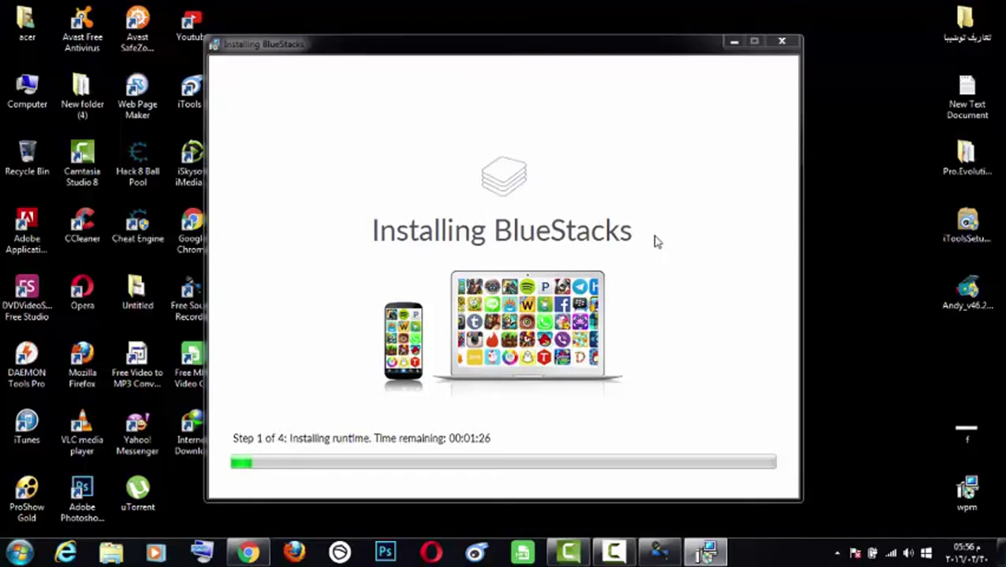
pyautogui.click(617, 97)
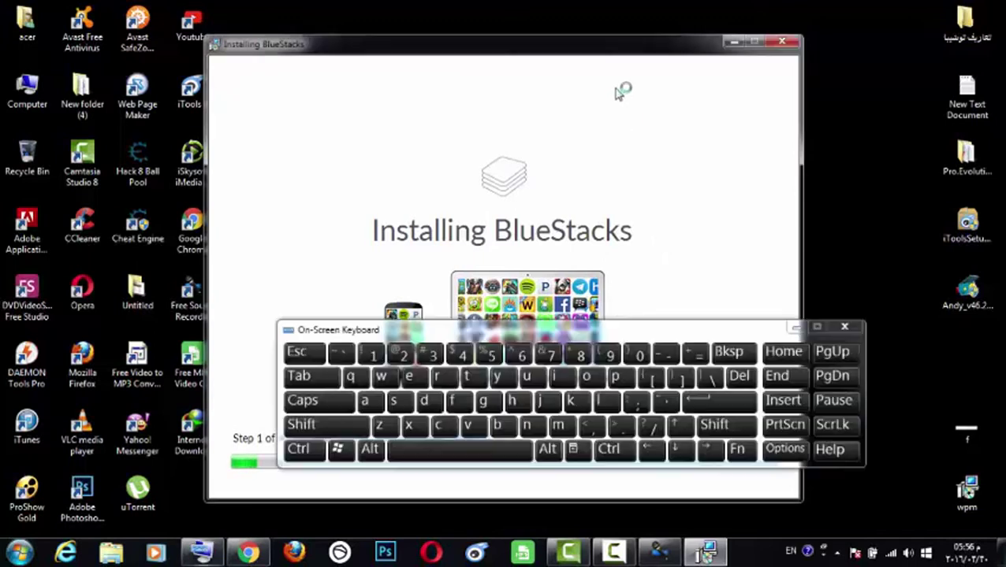
pyautogui.click(796, 326)
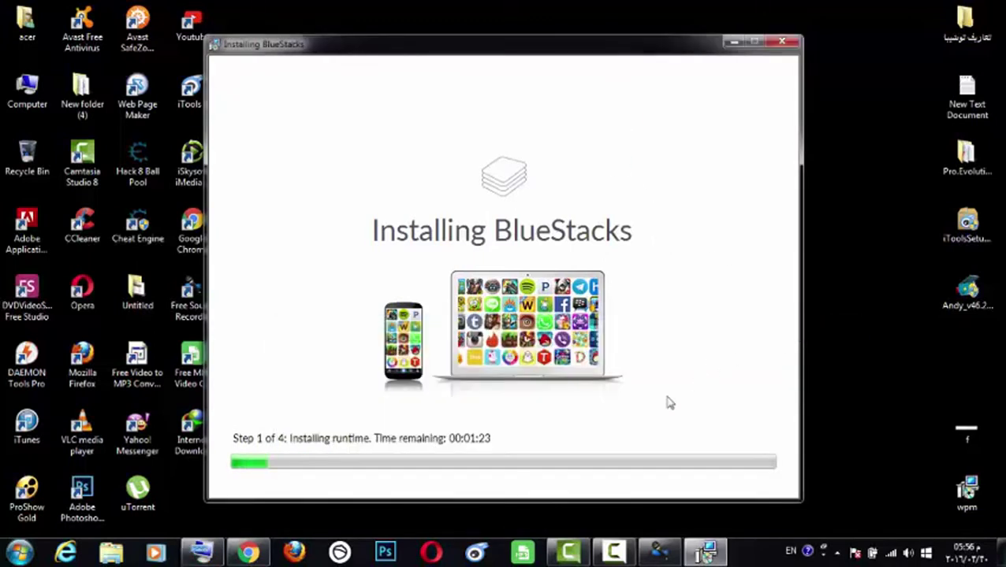
pyautogui.click(616, 553)
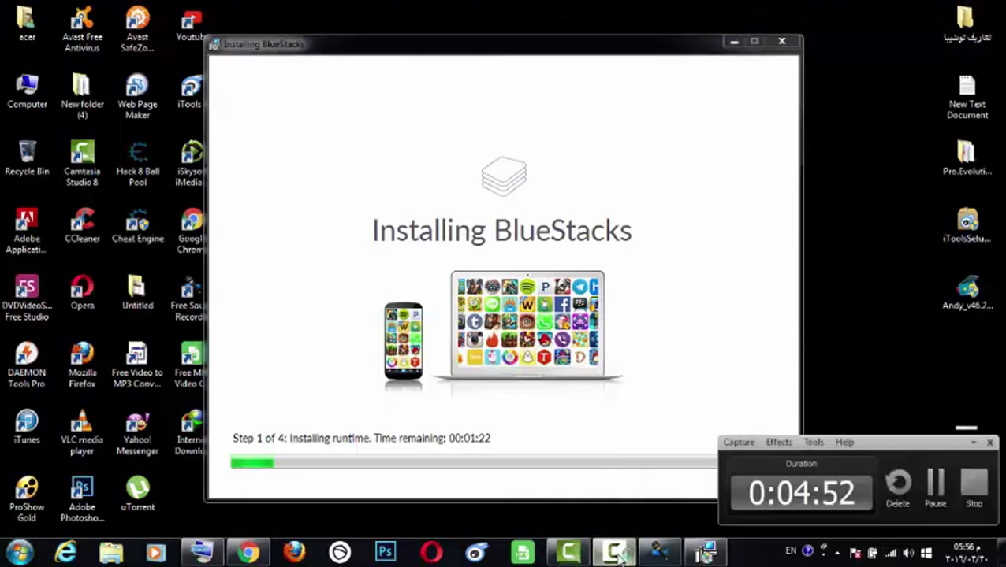
pyautogui.click(935, 492)
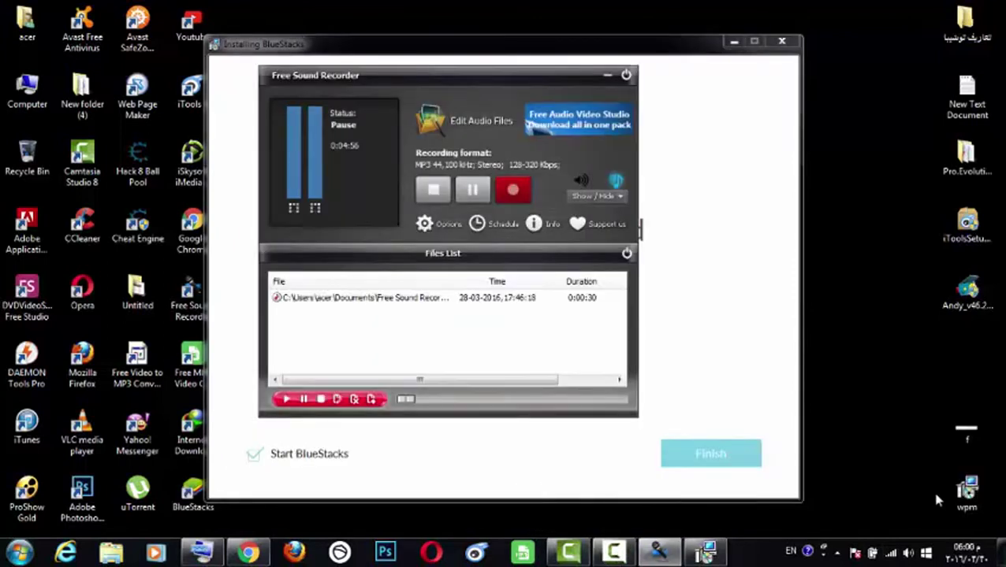
pyautogui.click(475, 194)
pyautogui.click(607, 77)
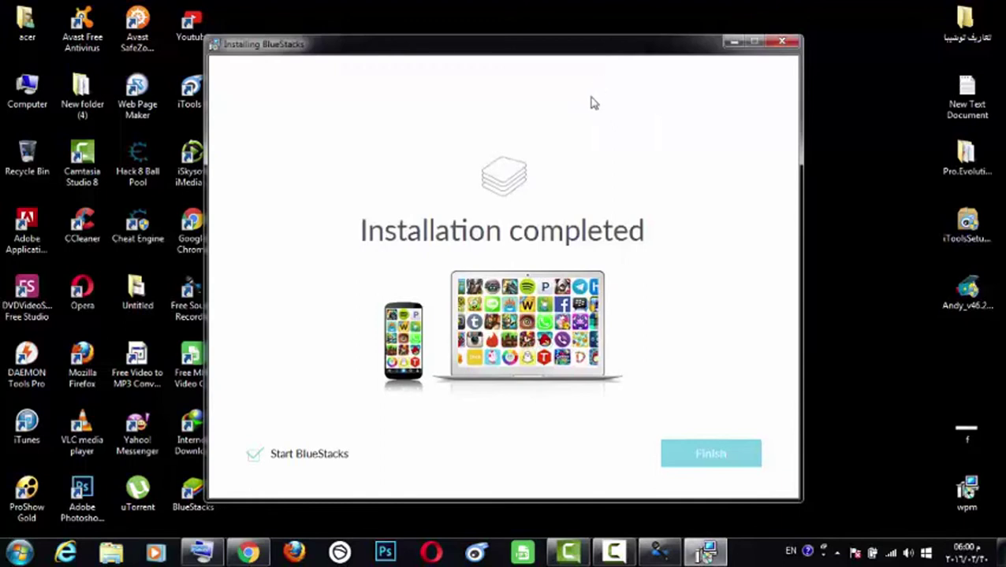
# Finish the BlueStacks installation, refresh the desktop and launch BlueStacks from its shortcut
pyautogui.click(728, 465)
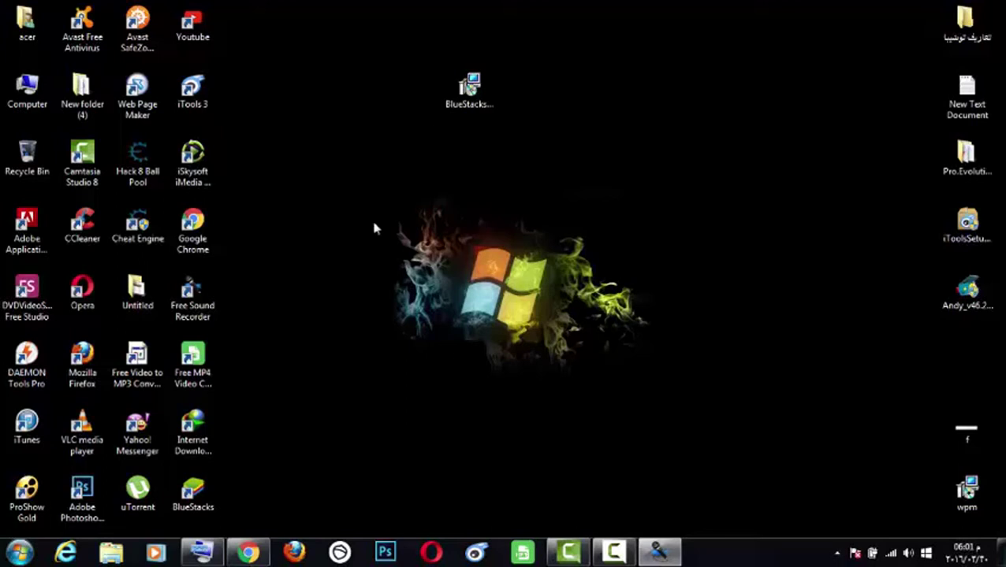
pyautogui.rightClick(669, 23)
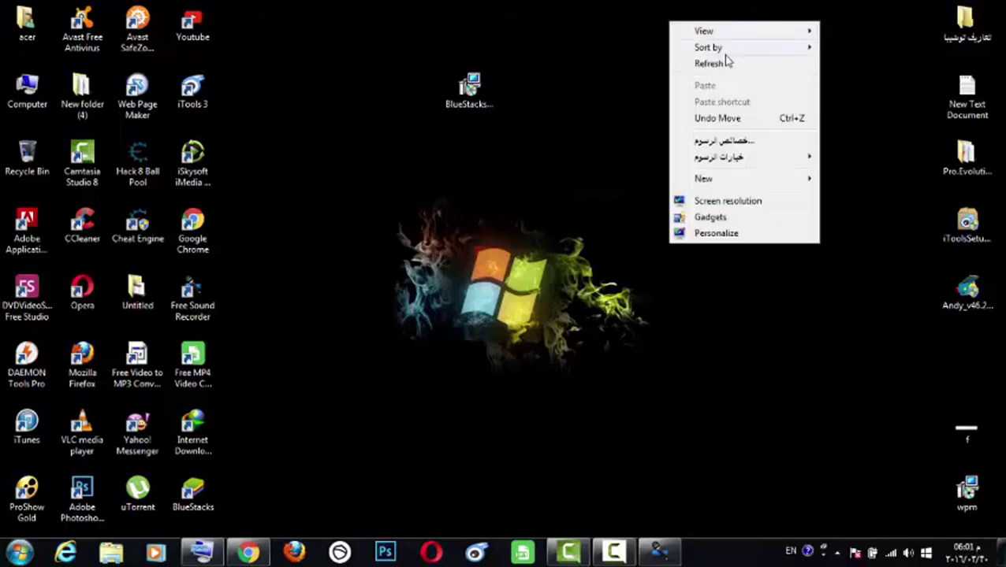
pyautogui.click(728, 62)
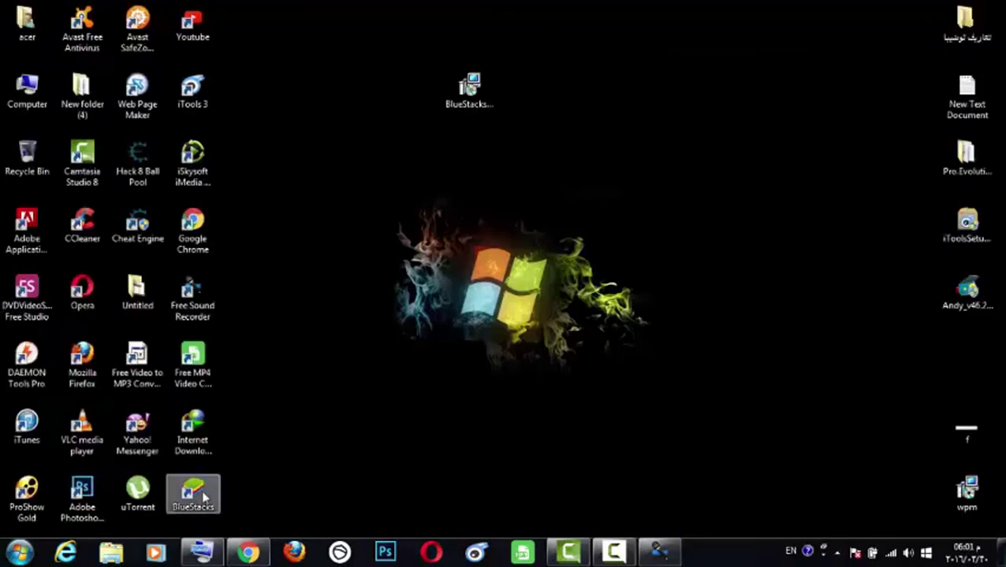
pyautogui.doubleClick(203, 494)
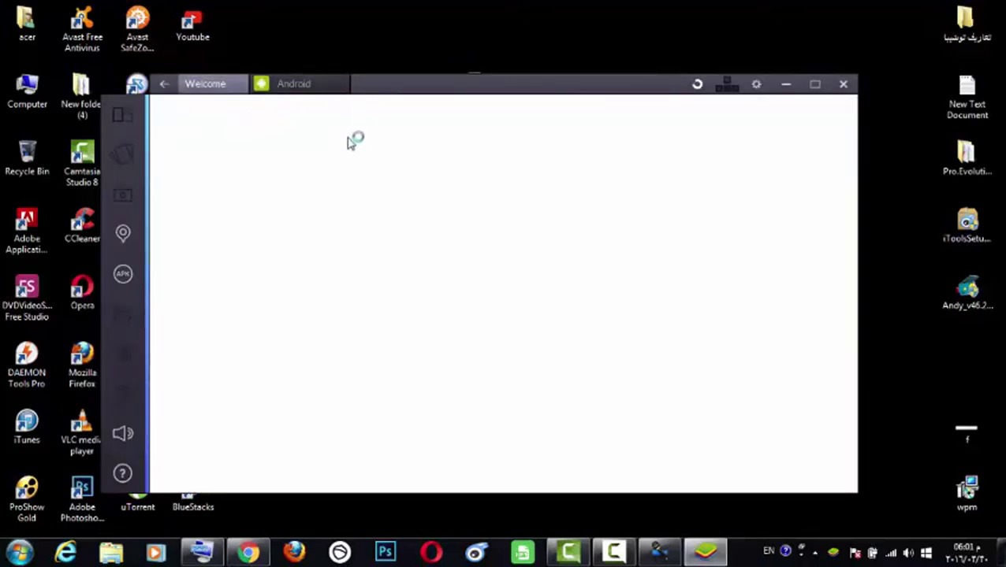
# Move the BlueStacks window higher on the desktop and show its Android home screen
pyautogui.moveTo(496, 87)
pyautogui.mouseDown()
pyautogui.moveTo(532, 85)
pyautogui.moveTo(503, 85)
pyautogui.mouseUp()
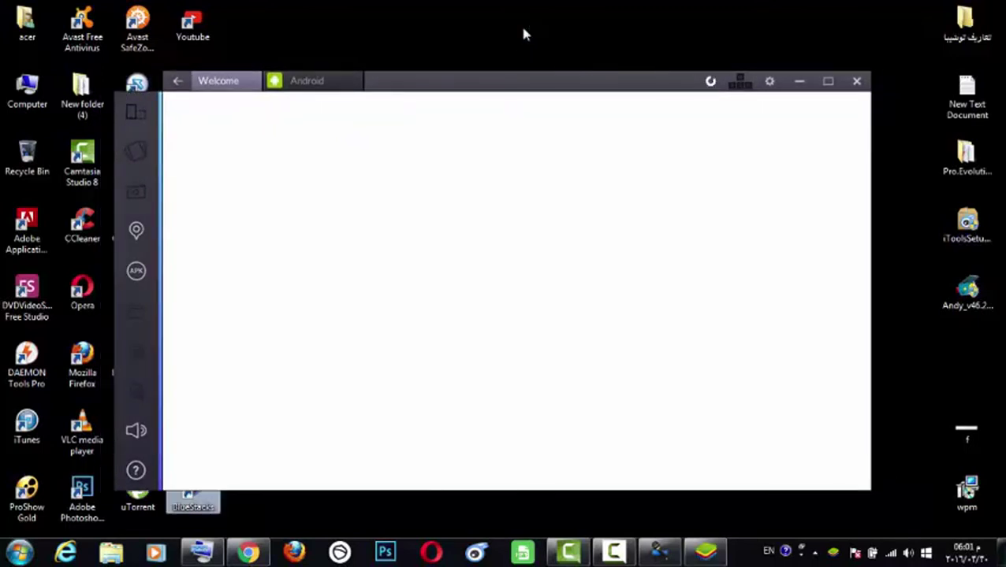
pyautogui.rightClick(522, 30)
pyautogui.click(551, 68)
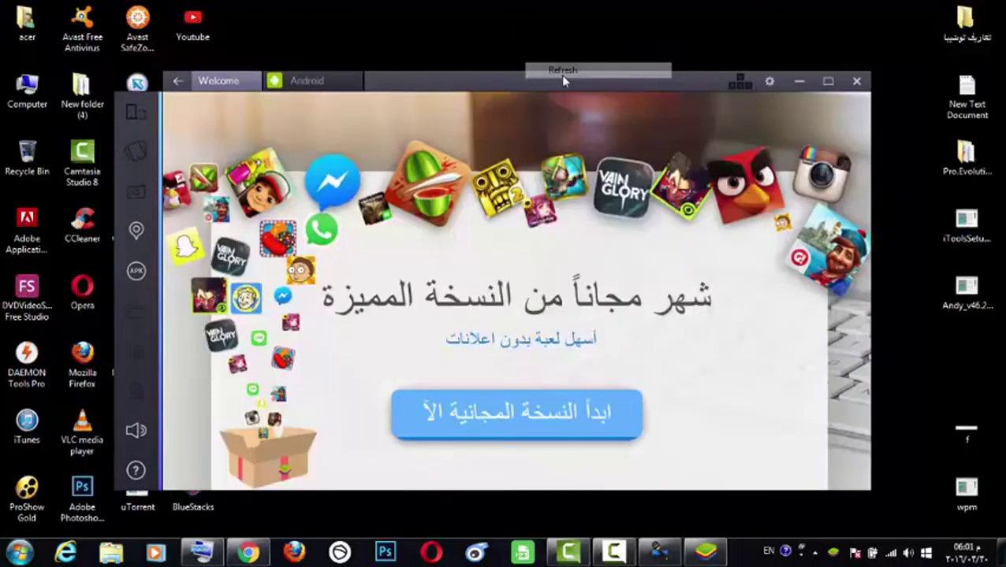
pyautogui.moveTo(555, 81); pyautogui.dragTo(560, 41)
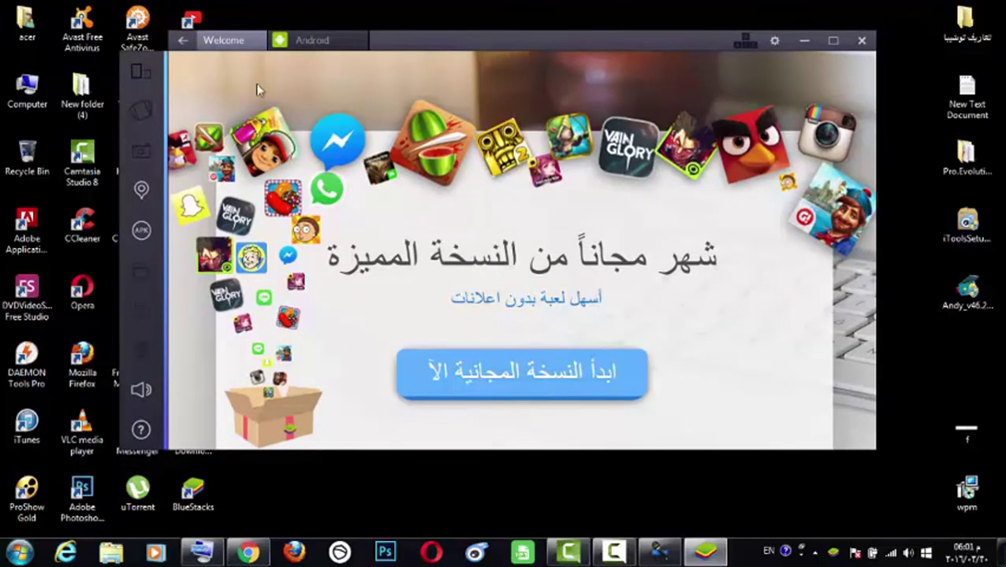
pyautogui.click(326, 44)
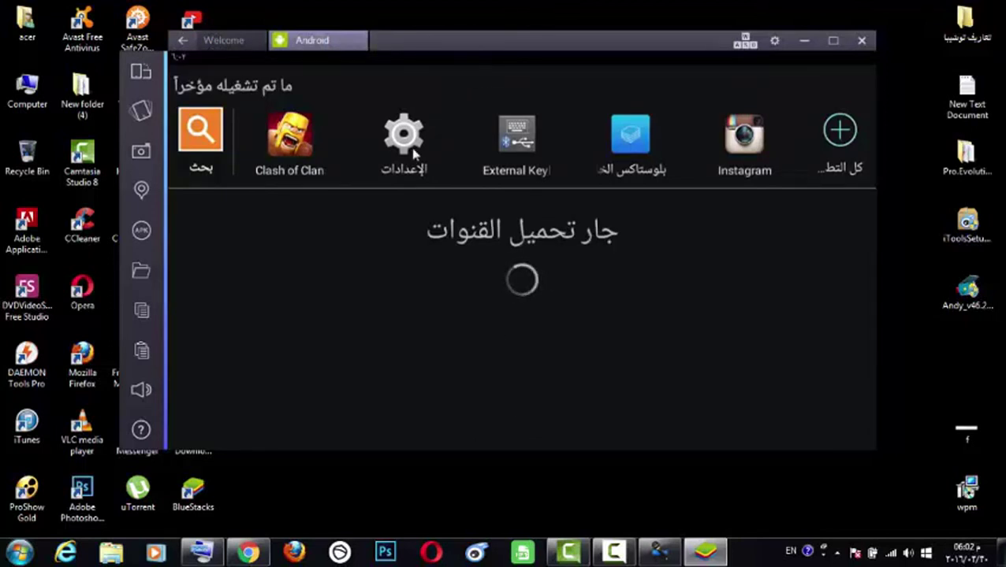
# Open the Android app search, try entering "iii" with the on-screen keyboard in English, and clear the search field
pyautogui.click(203, 154)
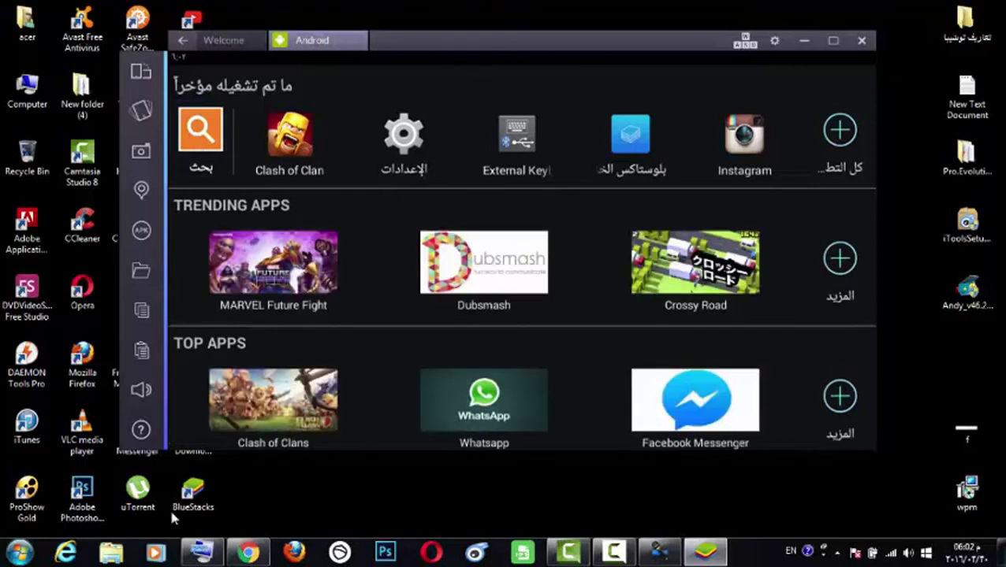
pyautogui.click(201, 553)
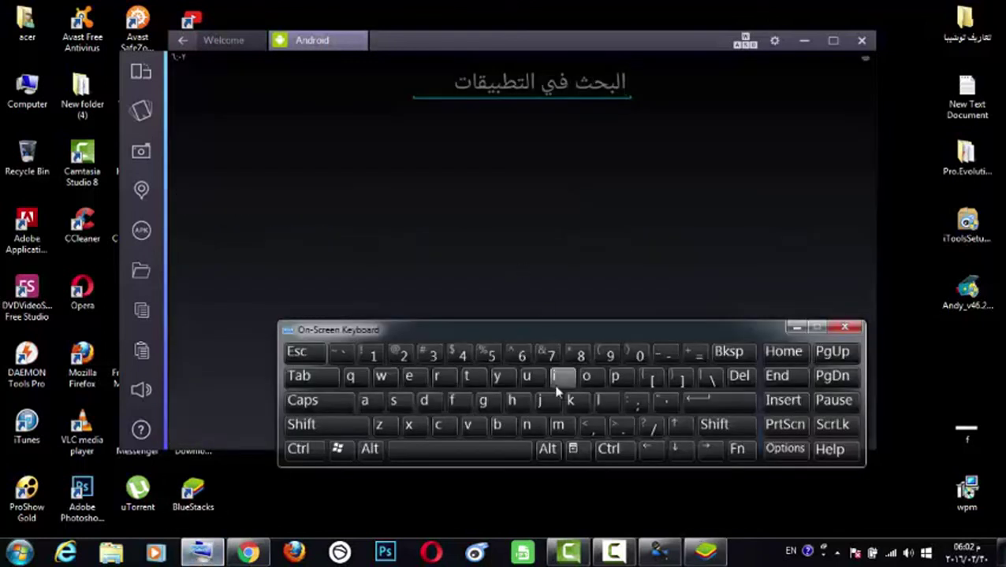
pyautogui.click(552, 127)
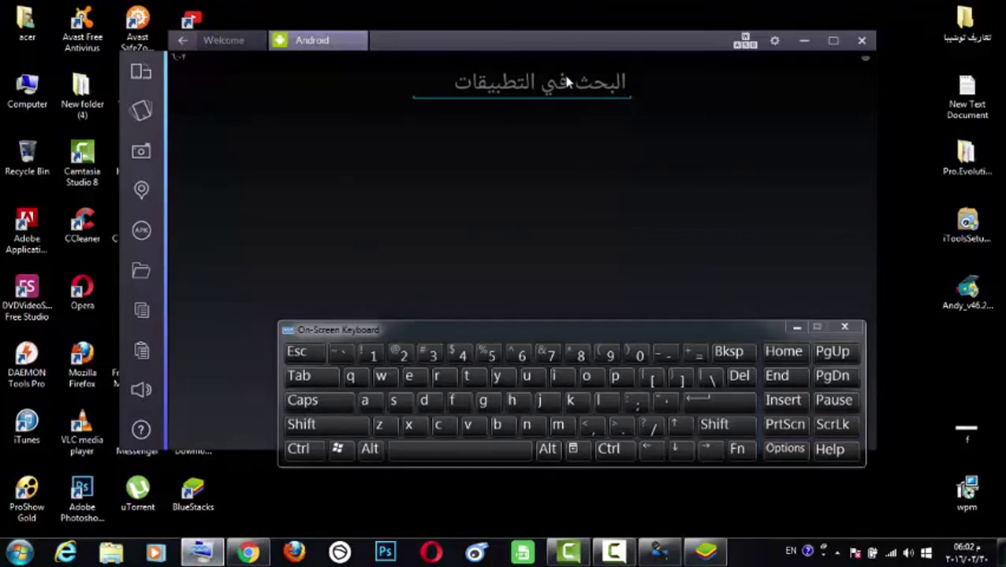
pyautogui.click(562, 376)
pyautogui.click(562, 376)
pyautogui.click(562, 376)
pyautogui.click(728, 353)
pyautogui.click(729, 352)
pyautogui.click(728, 352)
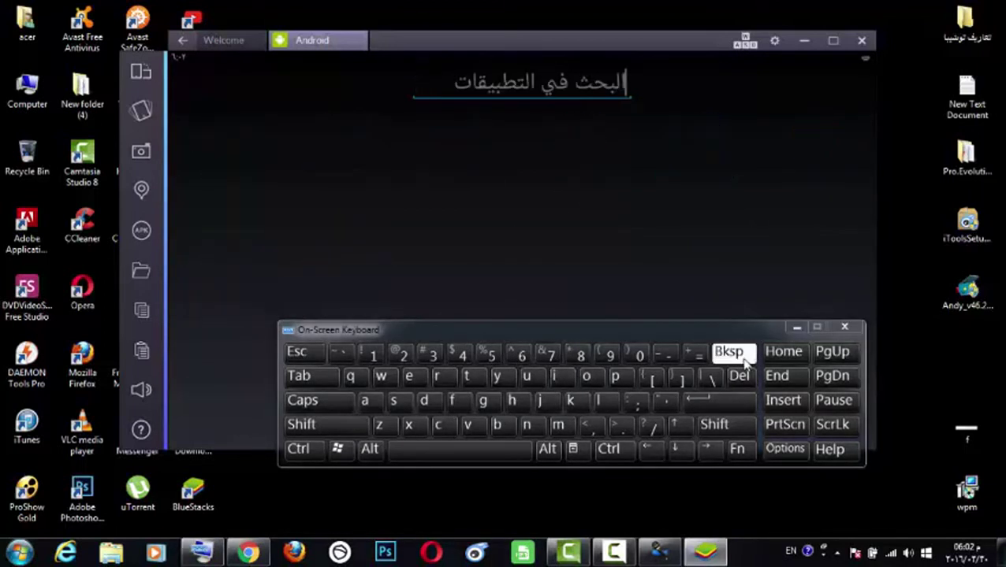
# Switch the Windows input language to Arabic and minimize the on-screen keyboard
pyautogui.click(791, 552)
pyautogui.click(802, 512)
pyautogui.click(796, 328)
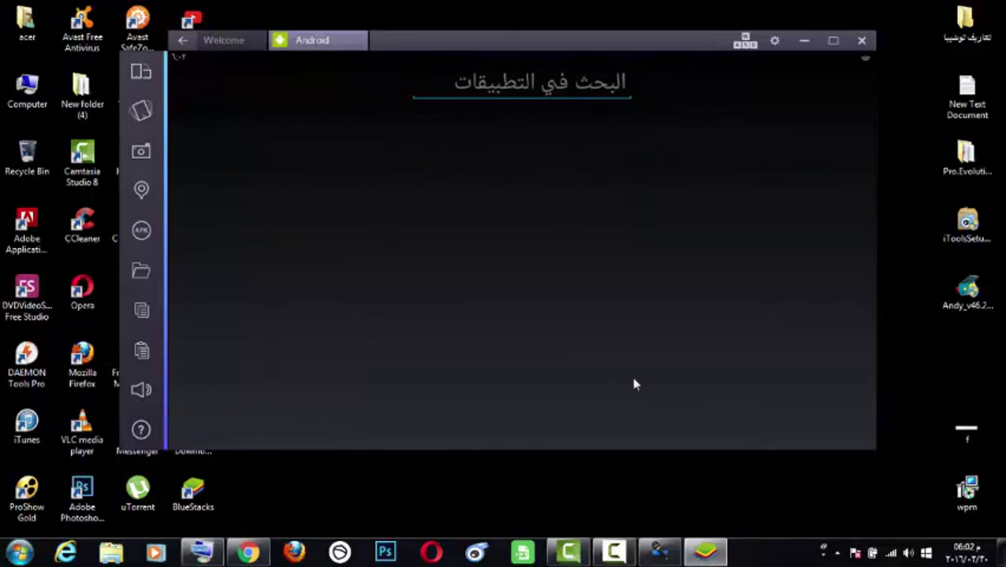
# Try entering characters in the app search with the Arabic on-screen keyboard, clear the field and minimize the keyboard
pyautogui.click(201, 552)
pyautogui.click(528, 377)
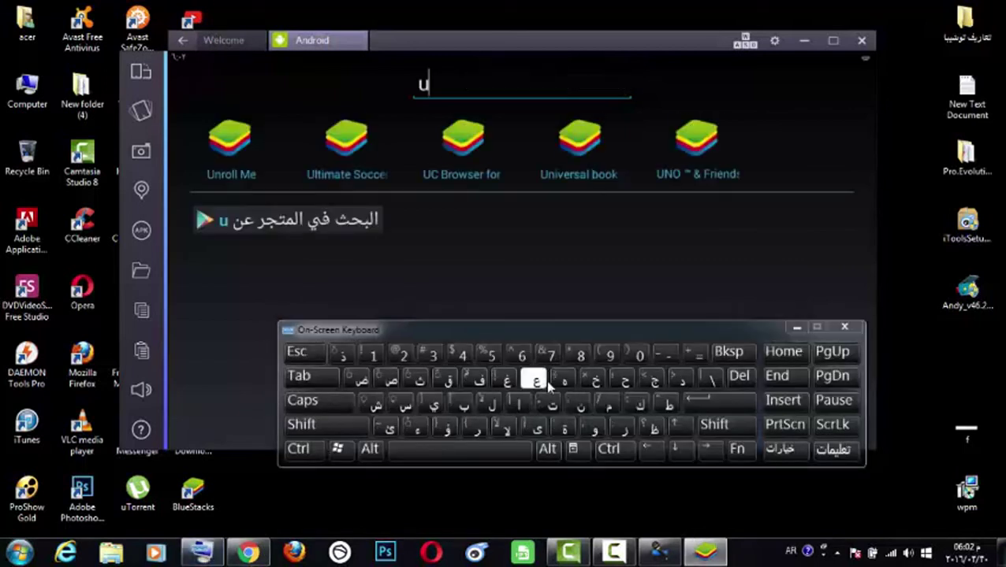
pyautogui.click(696, 354)
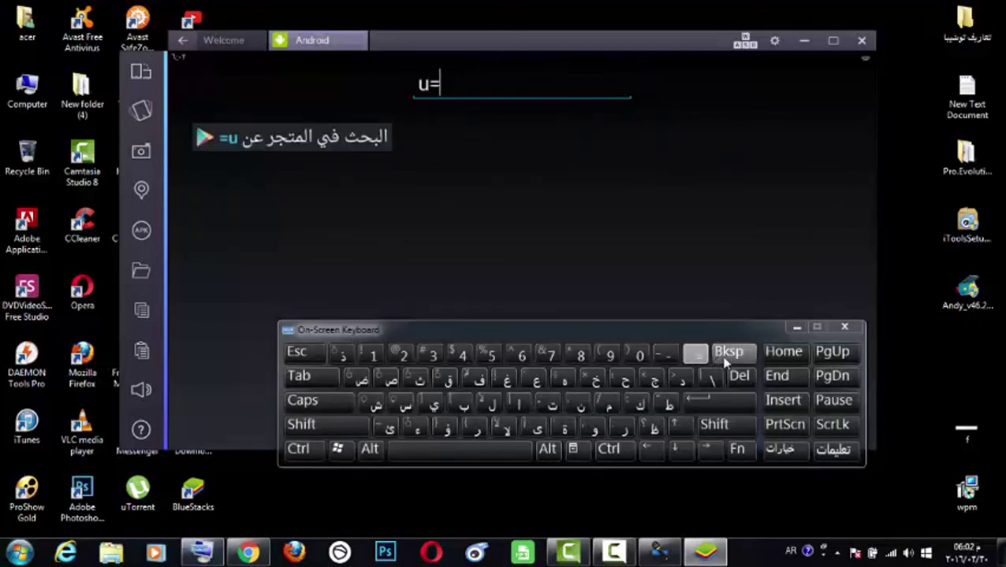
pyautogui.click(728, 352)
pyautogui.click(728, 353)
pyautogui.click(607, 403)
pyautogui.click(607, 404)
pyautogui.click(607, 403)
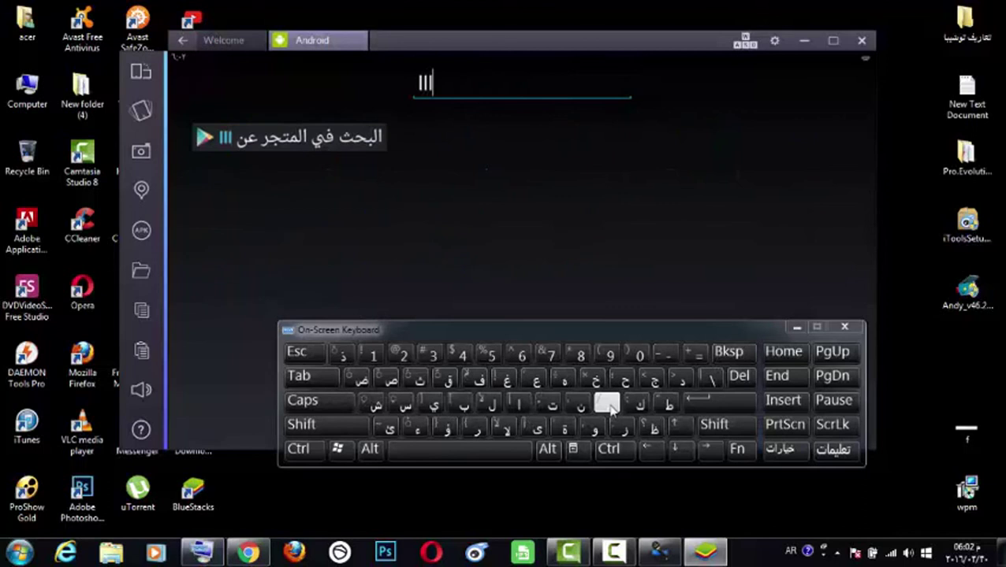
pyautogui.click(730, 352)
pyautogui.click(730, 352)
pyautogui.click(729, 352)
pyautogui.click(796, 328)
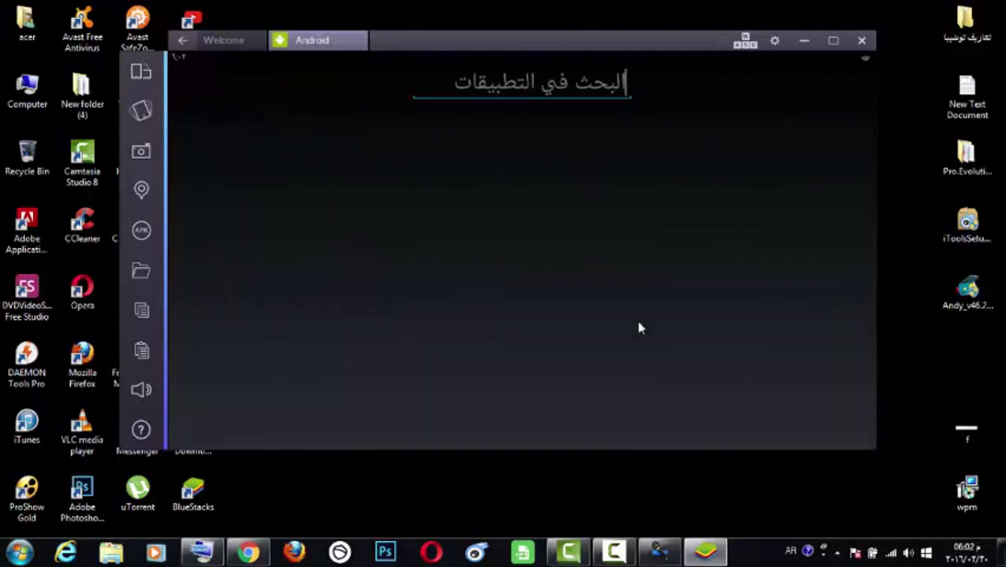
# Return to the Android home screen and open the language and input page (اللغة والإدخال) of the Android settings
pyautogui.click(221, 43)
pyautogui.click(294, 43)
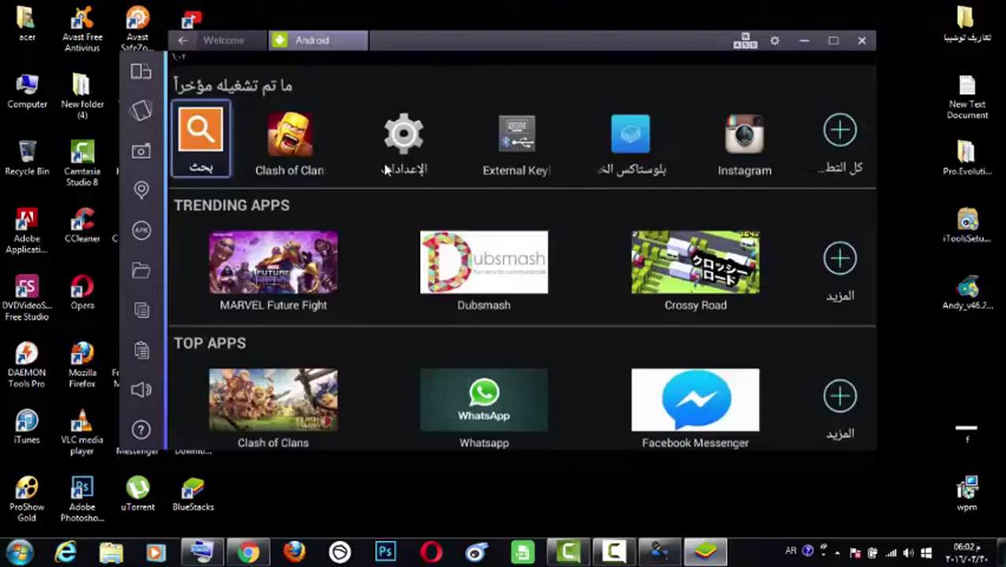
pyautogui.click(404, 139)
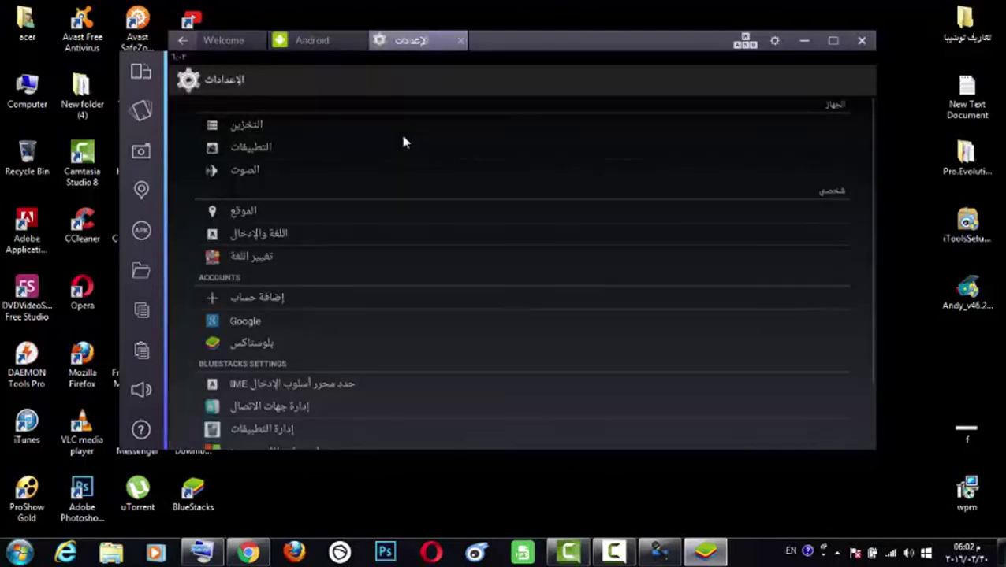
pyautogui.click(309, 235)
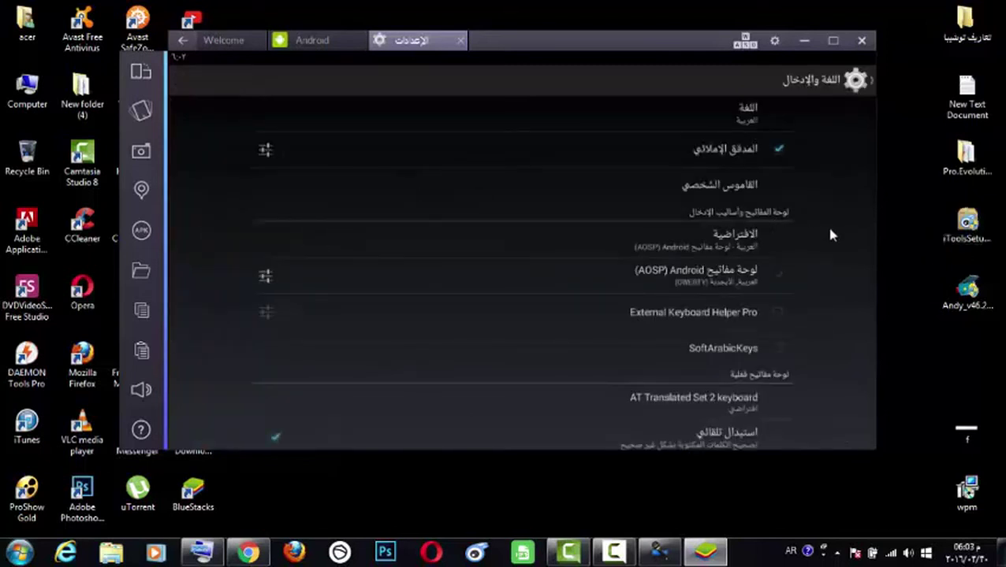
pyautogui.scroll(-3, 832, 240)
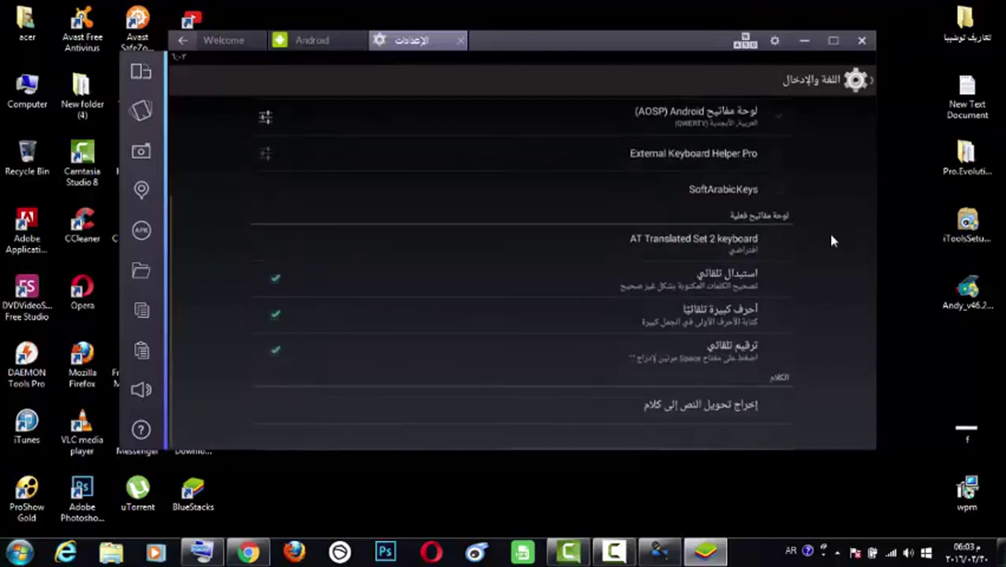
pyautogui.scroll(3, 832, 240)
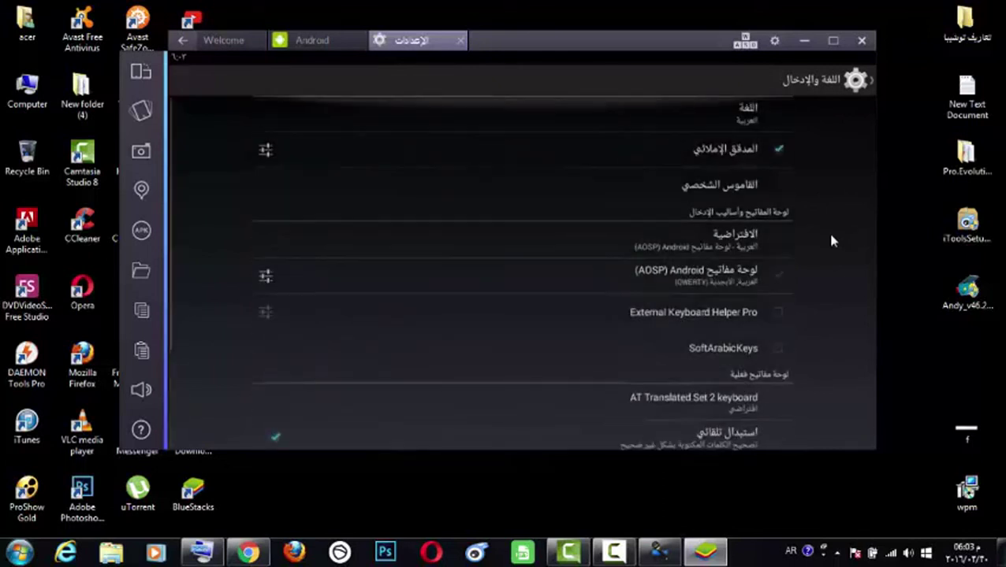
# Turn off the physical keyboard option (أجهزة) in the default input method choices and close the settings
pyautogui.click(730, 246)
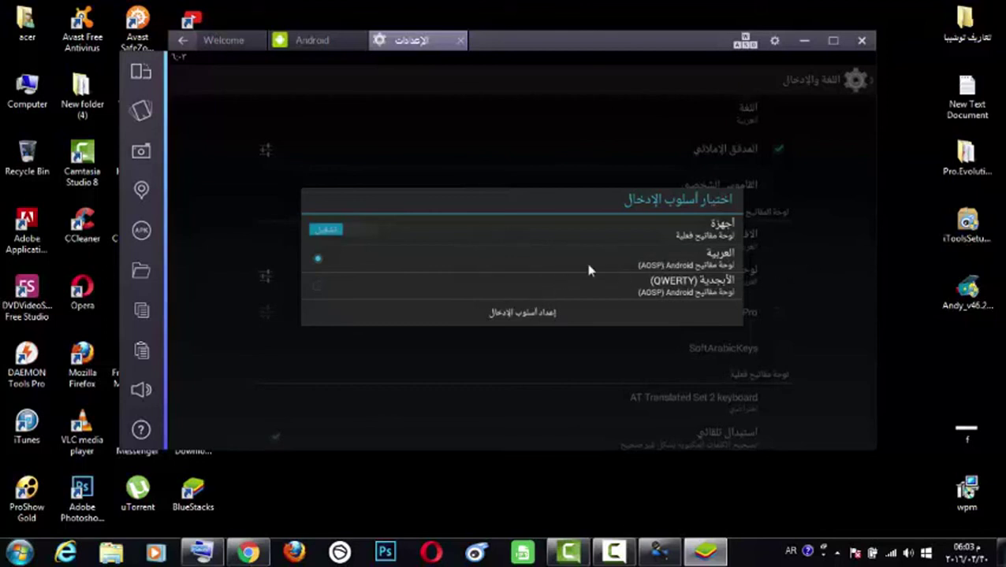
pyautogui.click(356, 234)
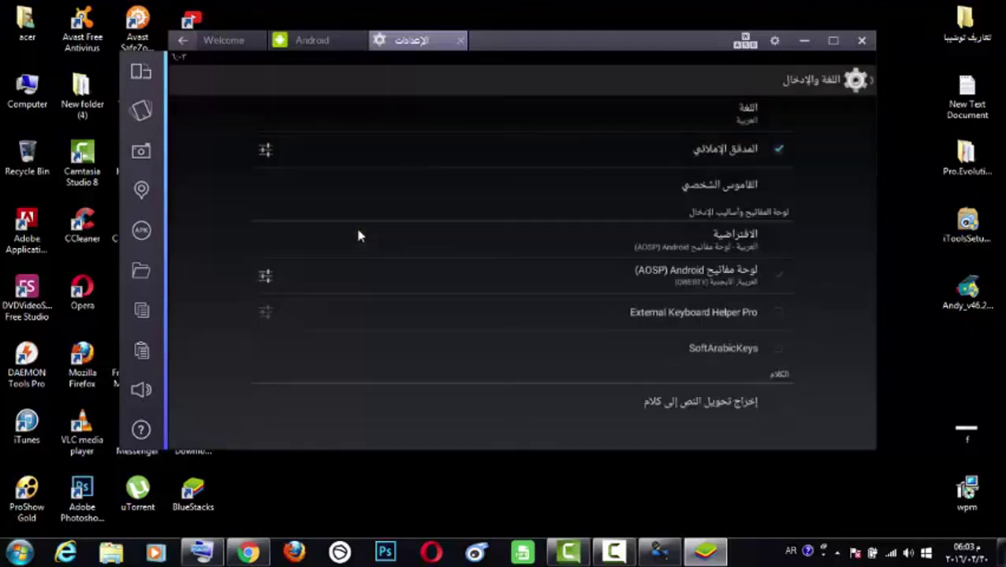
pyautogui.click(460, 40)
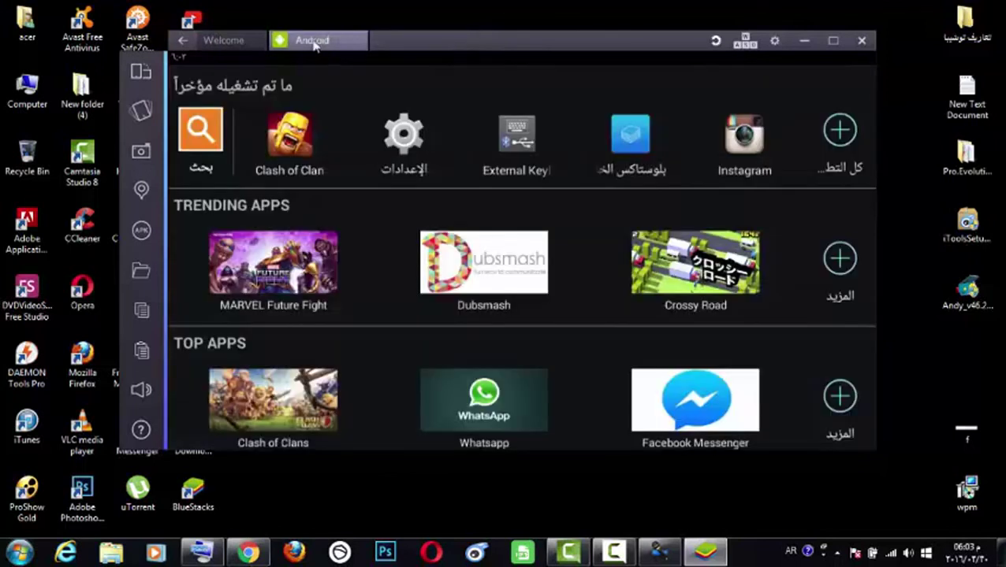
# Open the app search (بحث), enter "ناغللبب" with the Arabic on-screen keyboard as a typing test, and clear the field
pyautogui.click(199, 146)
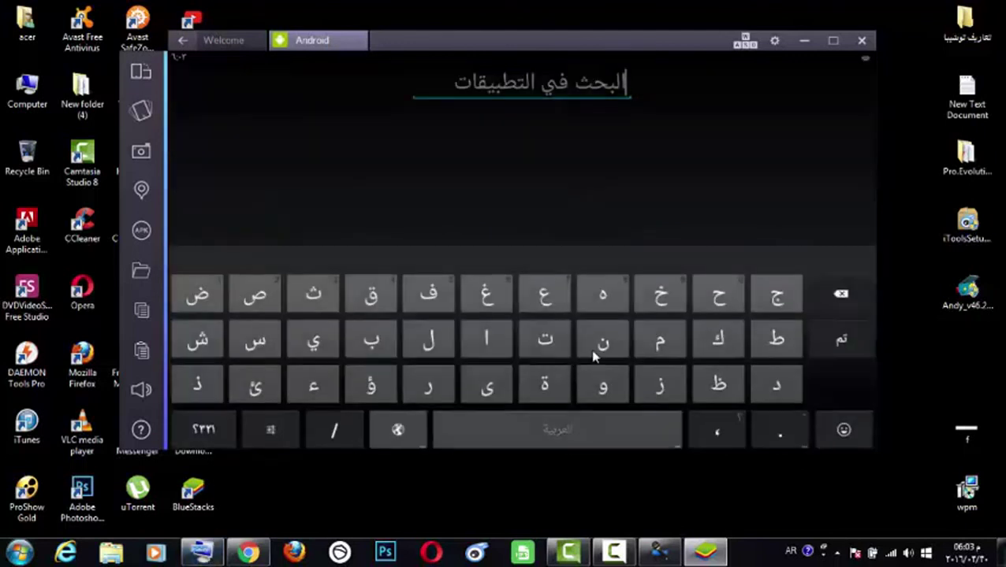
pyautogui.click(606, 340)
pyautogui.click(486, 339)
pyautogui.click(486, 294)
pyautogui.click(428, 339)
pyautogui.click(428, 339)
pyautogui.click(393, 337)
pyautogui.click(394, 335)
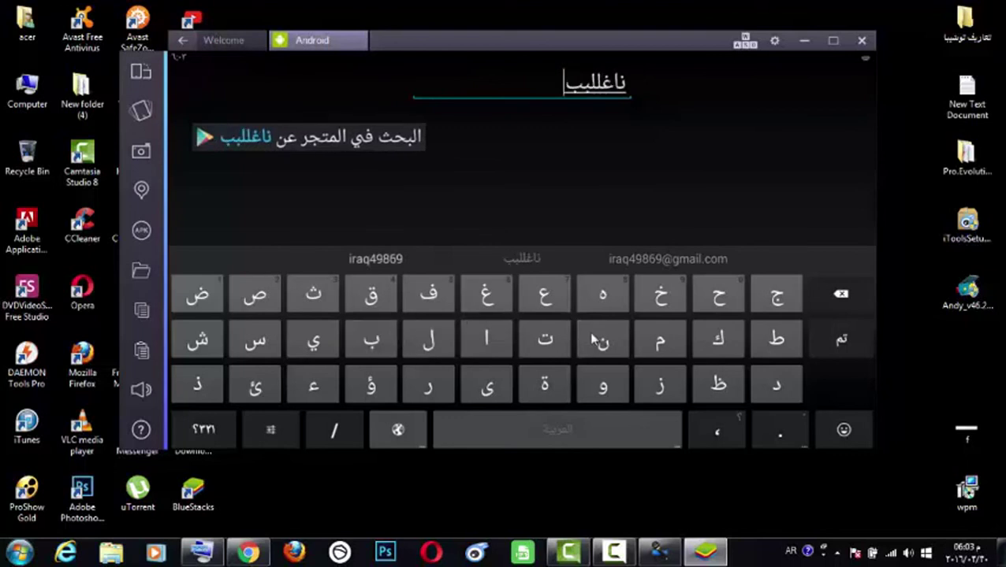
pyautogui.click(832, 296)
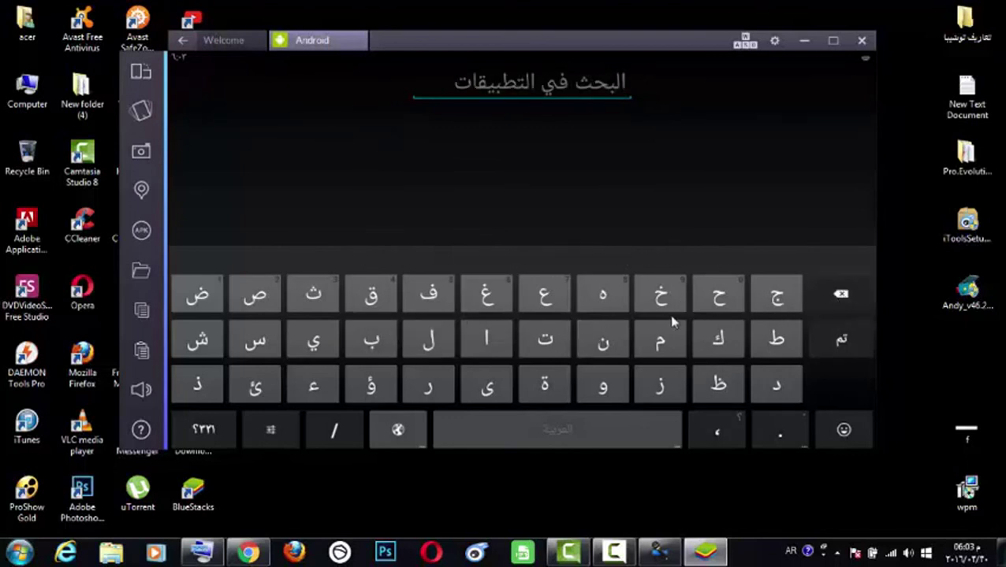
# Test the letter خ in the app search with the Arabic on-screen keyboard and erase it
pyautogui.click(660, 294)
pyautogui.click(661, 294)
pyautogui.click(837, 298)
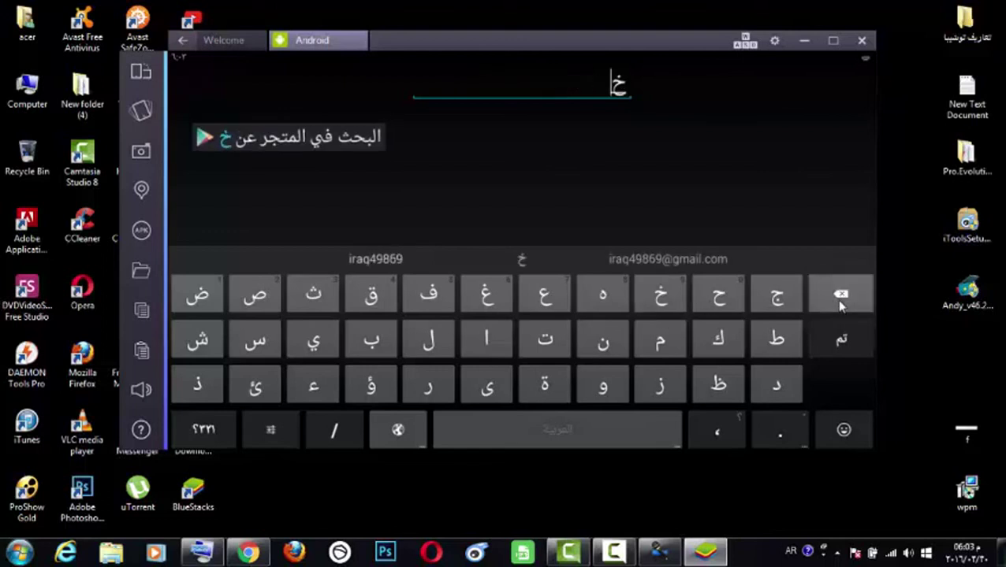
pyautogui.click(837, 298)
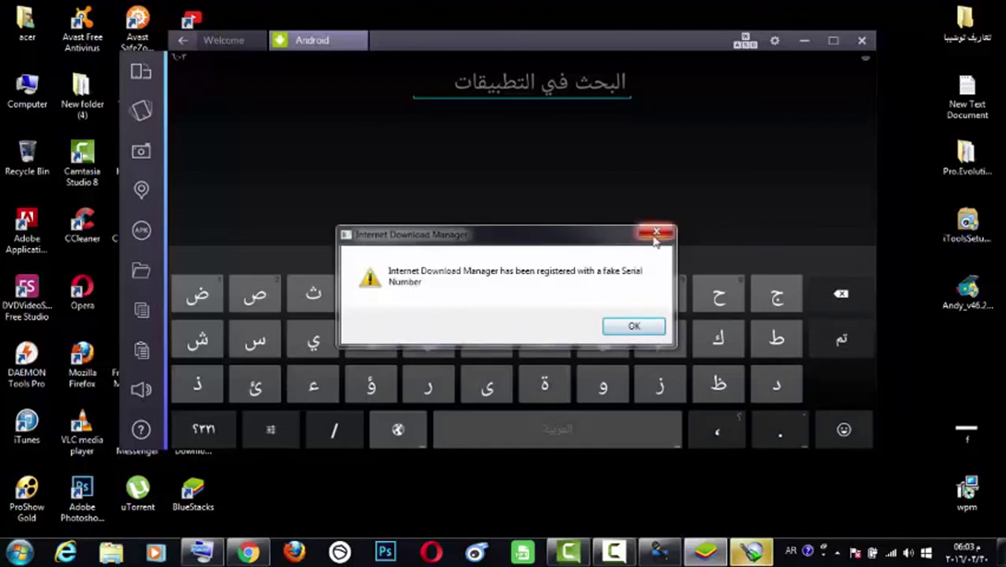
# Dismiss the Internet Download Manager warning and bring up the Camtasia recorder window
pyautogui.click(655, 232)
pyautogui.click(615, 552)
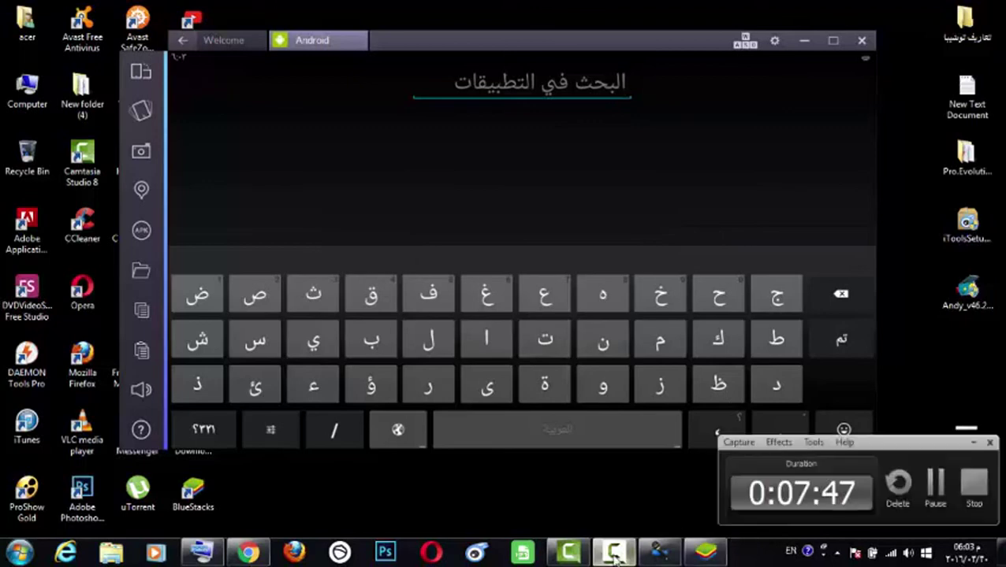